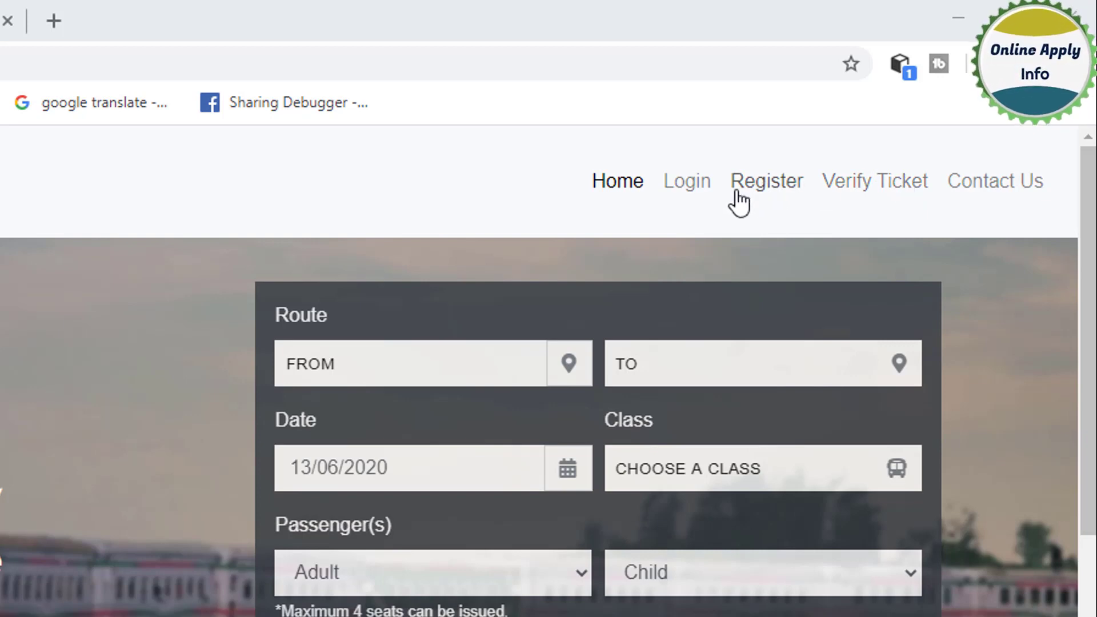
Open the registration form and fill in the full name and e-mail address from saved entries.
{"action": "left_click", "coordinate": [777, 194]}
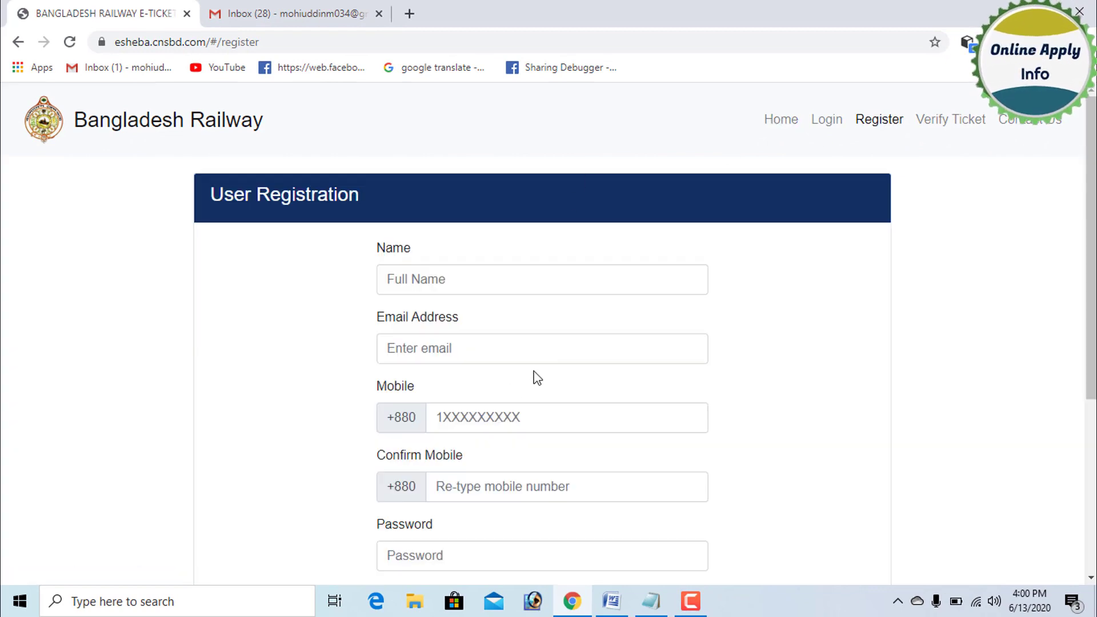
{"action": "scroll", "coordinate": [483, 318], "scroll_direction": "down", "scroll_amount": 1}
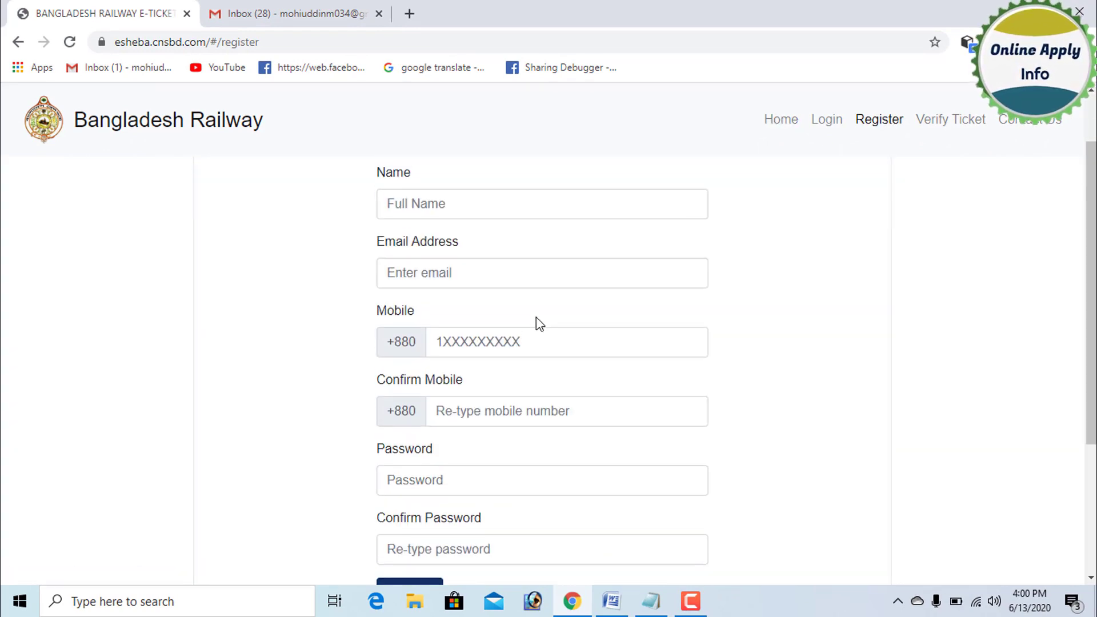
{"action": "scroll", "coordinate": [536, 320], "scroll_direction": "up", "scroll_amount": 1}
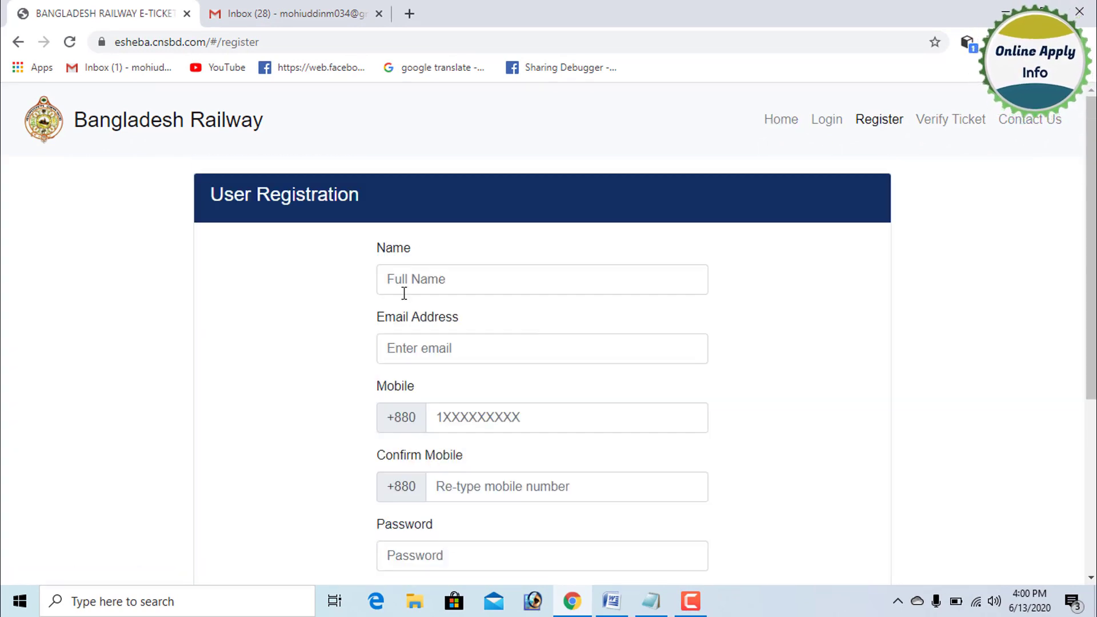
{"action": "left_click", "coordinate": [459, 279]}
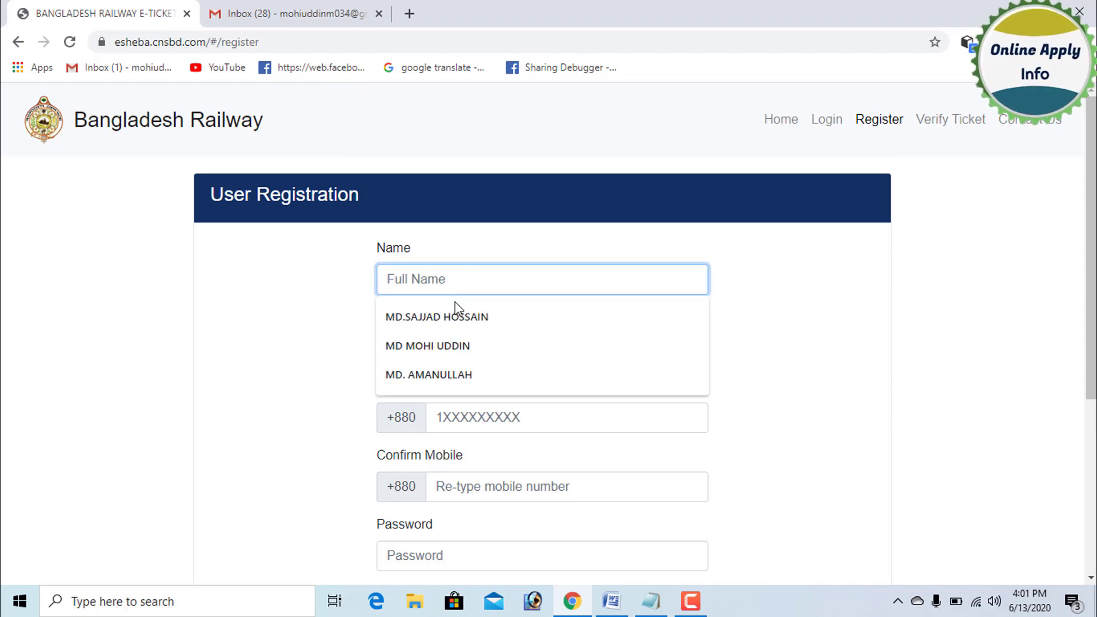
{"action": "left_click", "coordinate": [477, 319]}
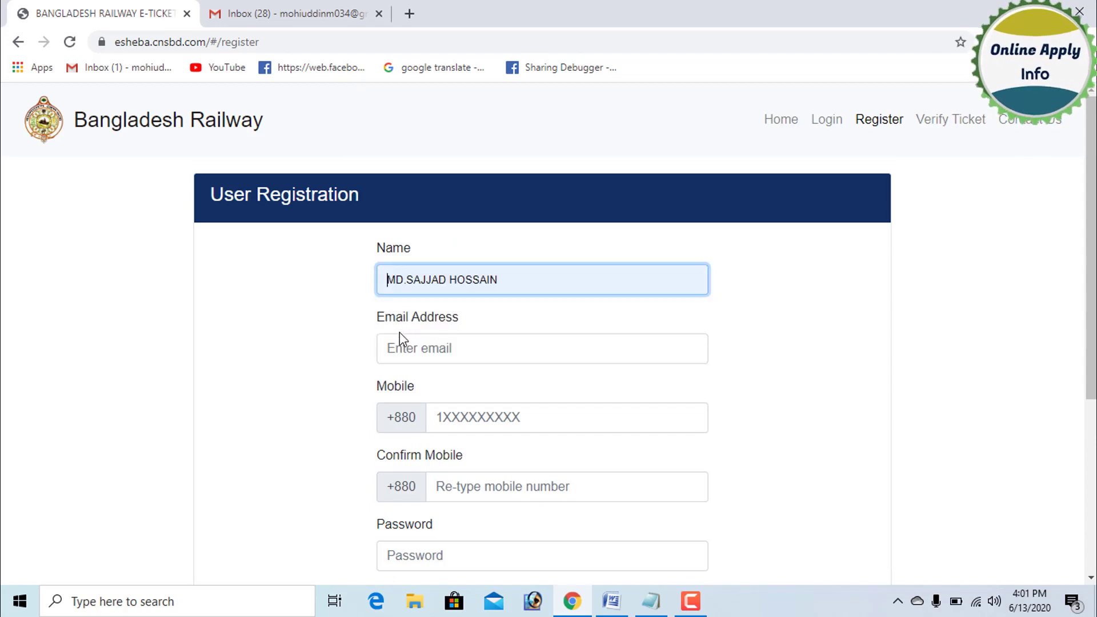
{"action": "left_click", "coordinate": [470, 349]}
{"action": "key", "text": "ctrl+v"}
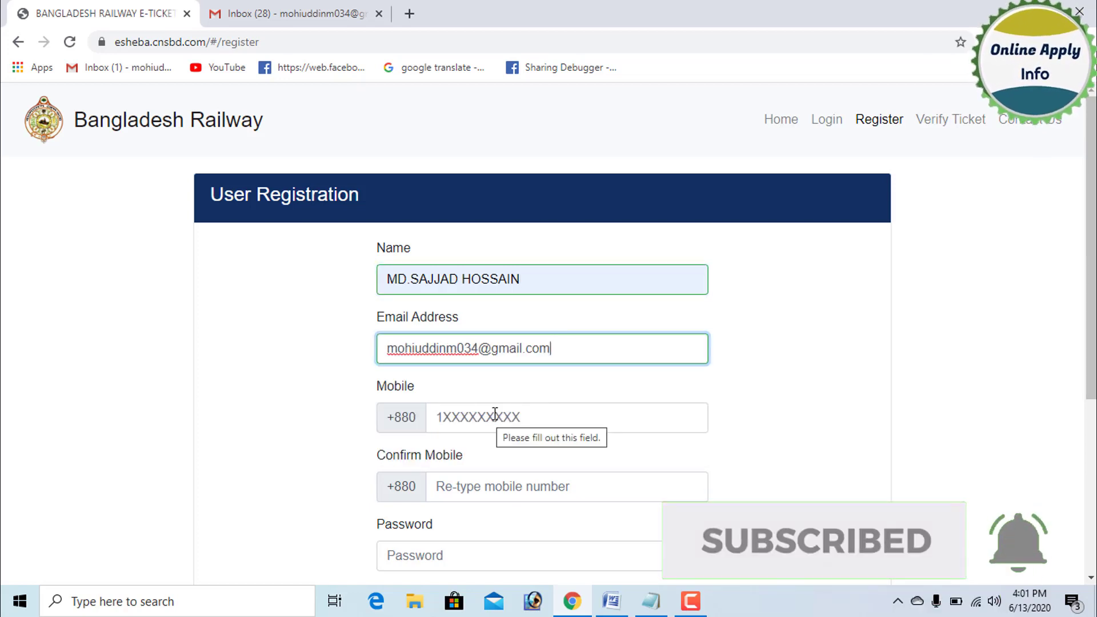
Enter the mobile number and repeat it in the Confirm Mobile field.
{"action": "key", "text": "Tab"}
{"action": "left_click", "coordinate": [512, 486]}
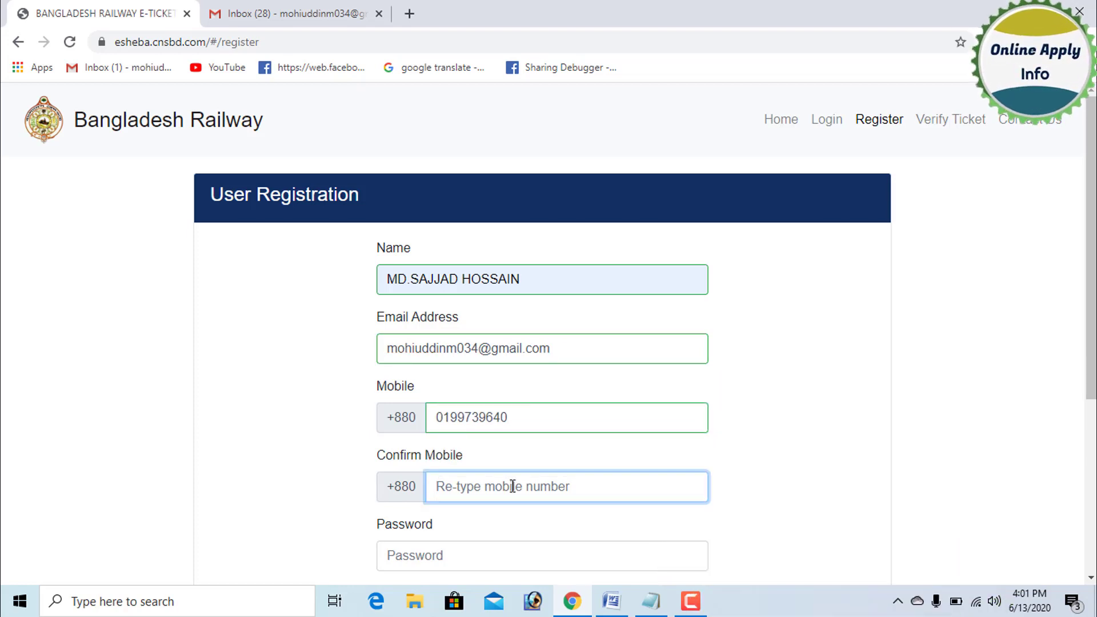
{"action": "key", "text": "ctrl+v"}
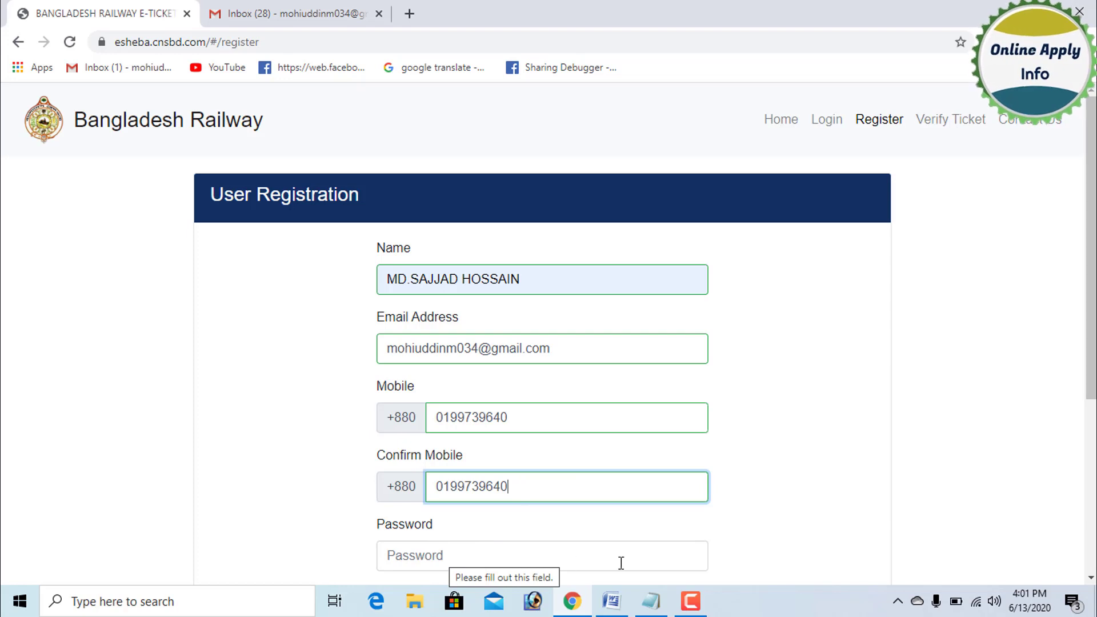
Paste the account password into both Password and Confirm Password fields.
{"action": "left_click", "coordinate": [582, 557]}
{"action": "key", "text": "ctrl+v"}
{"action": "scroll", "coordinate": [362, 458], "scroll_direction": "down", "scroll_amount": 3}
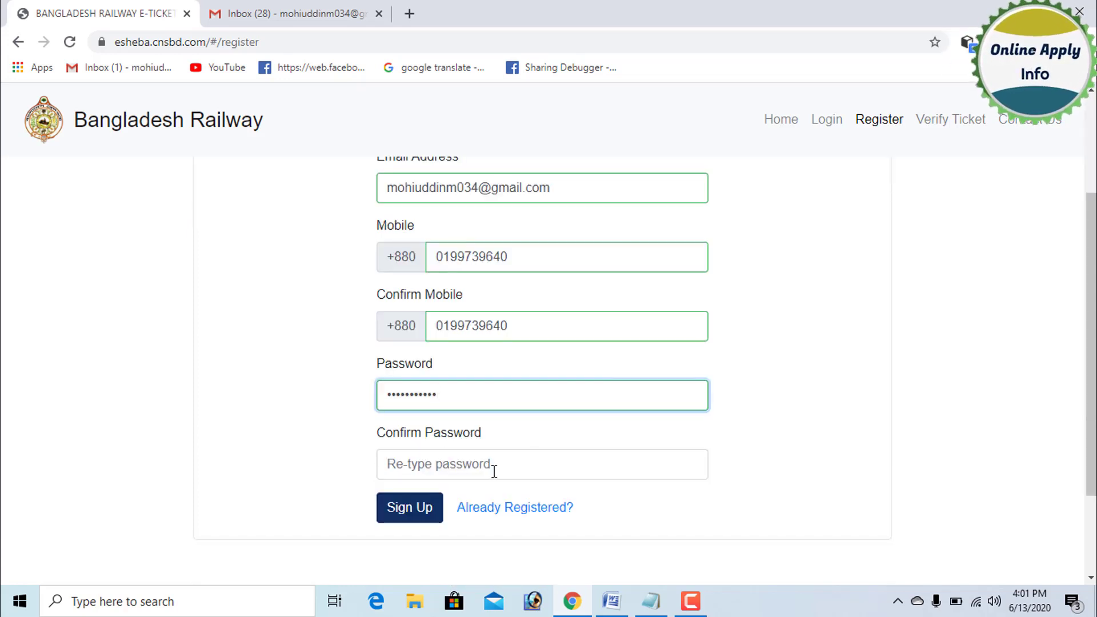
{"action": "left_click", "coordinate": [498, 464]}
{"action": "key", "text": "ctrl+v"}
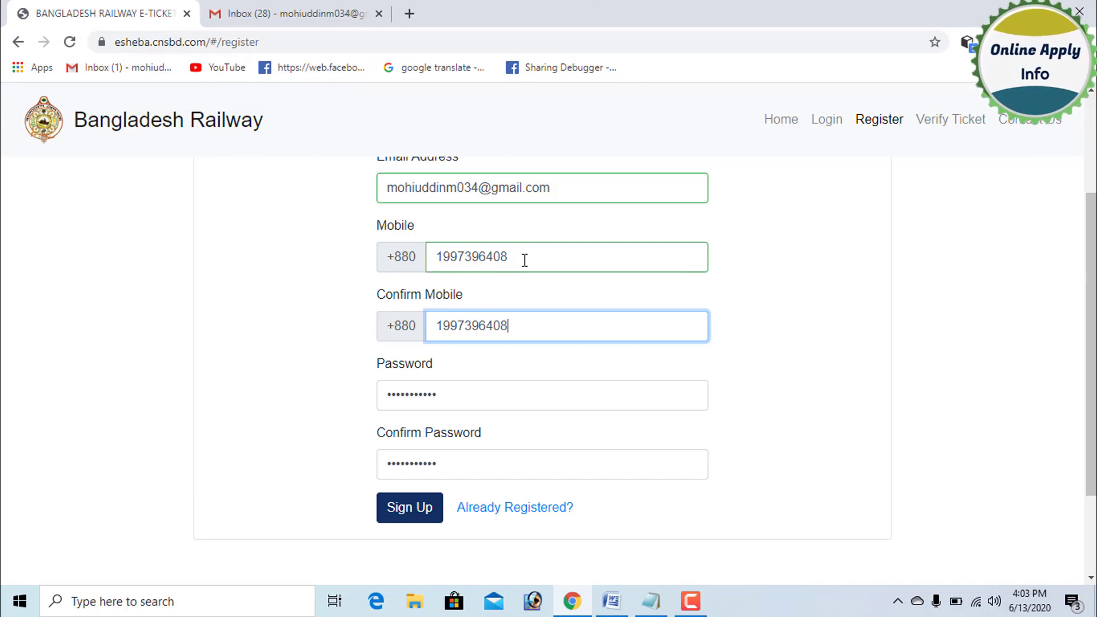
Sign up, then enter the SMS verification code and verify the mobile number.
{"action": "left_click", "coordinate": [431, 510]}
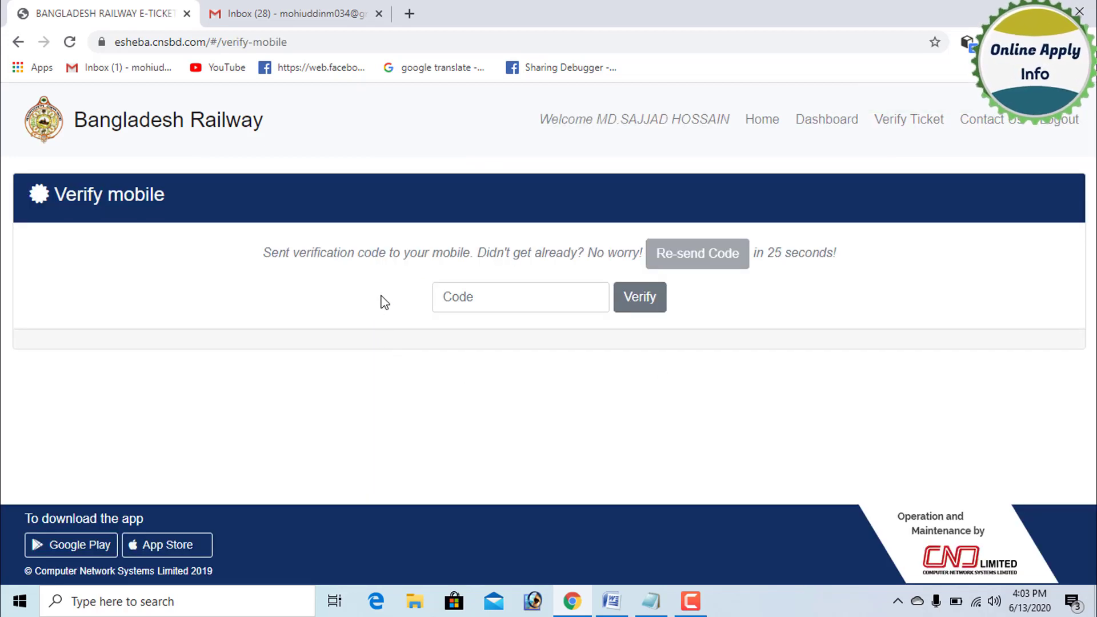
{"action": "left_click", "coordinate": [502, 302]}
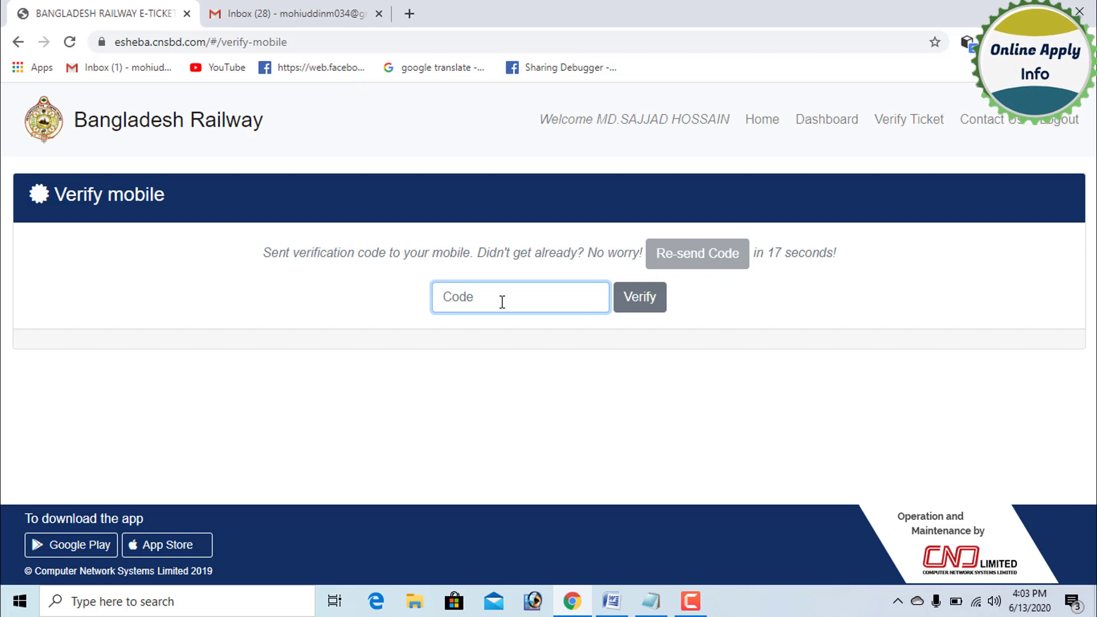
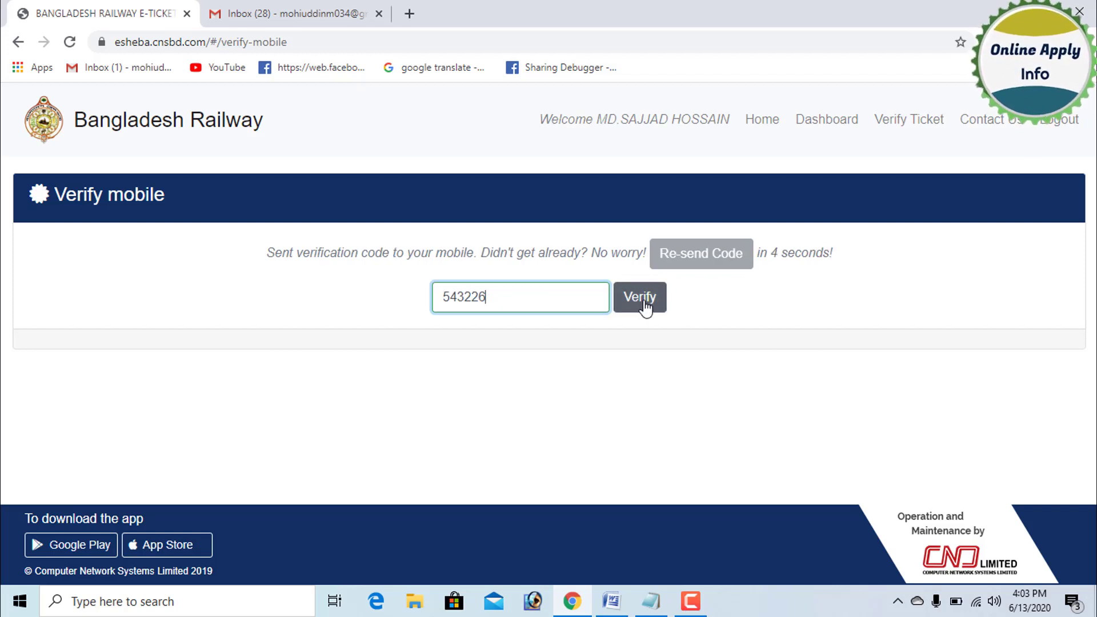
{"action": "left_click", "coordinate": [645, 307]}
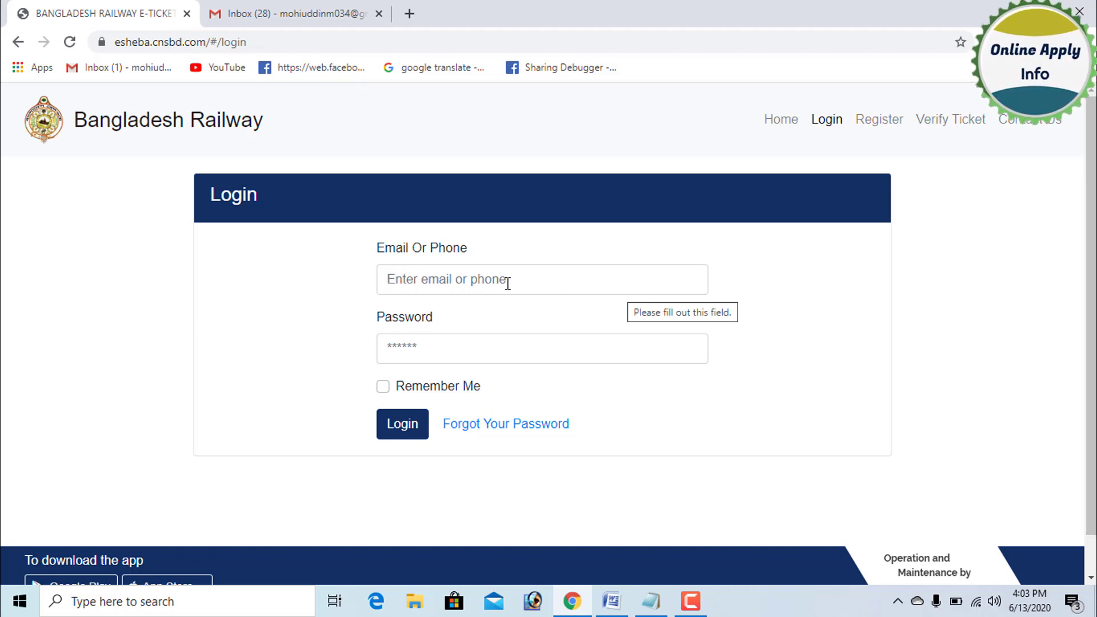
Log in with the saved e-mail address and the account password.
{"action": "left_click", "coordinate": [479, 281]}
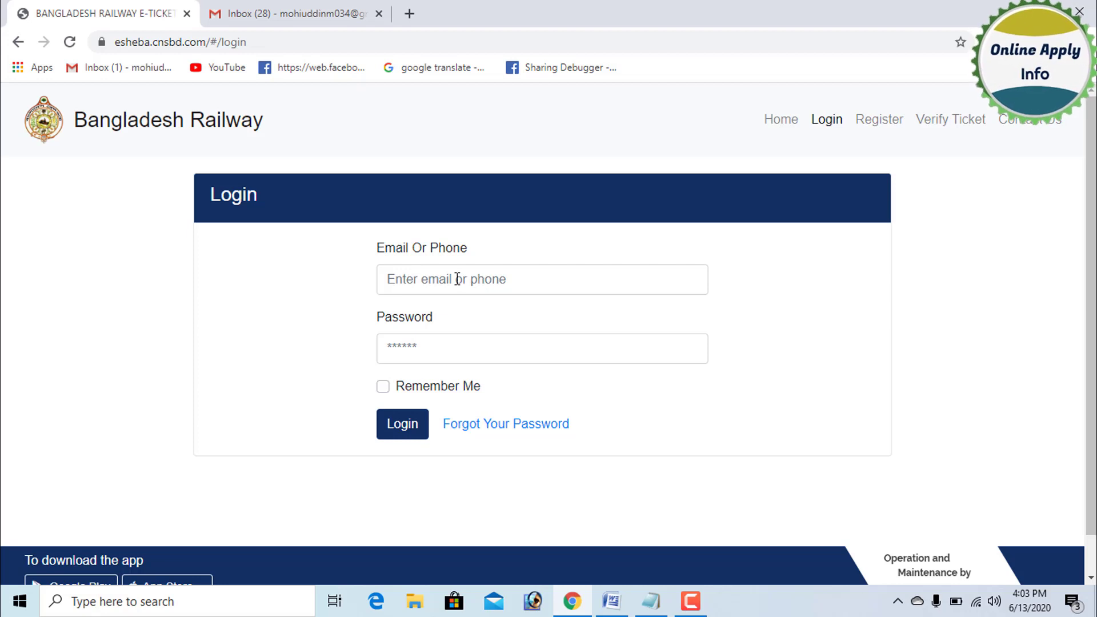
{"action": "left_click", "coordinate": [468, 316]}
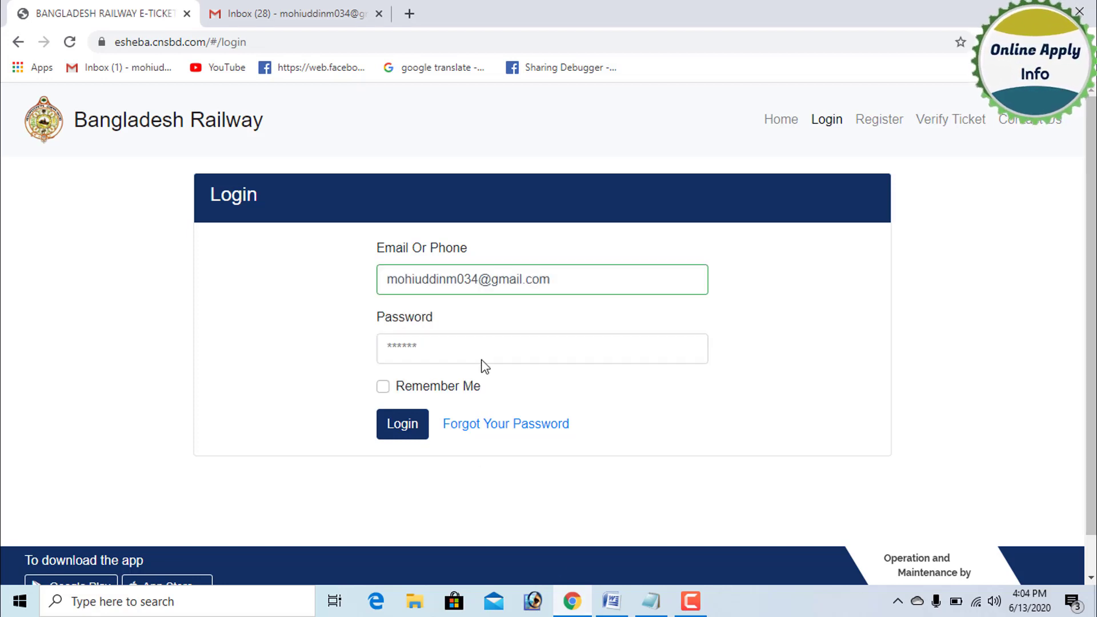
{"action": "left_click", "coordinate": [497, 352]}
{"action": "key", "text": "ctrl+v"}
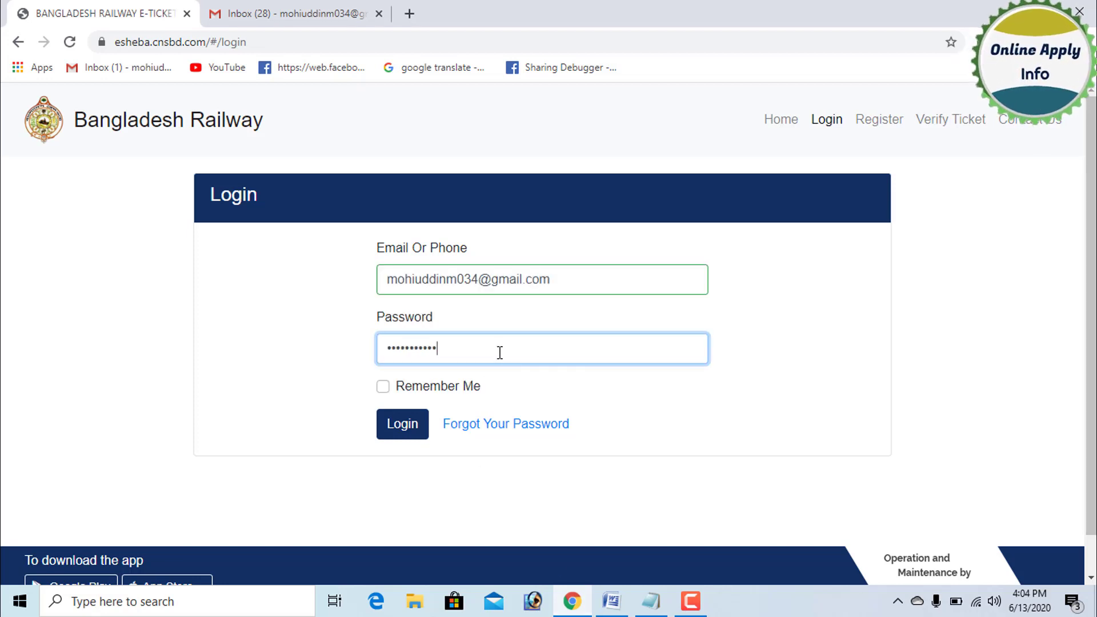
{"action": "left_click", "coordinate": [418, 433]}
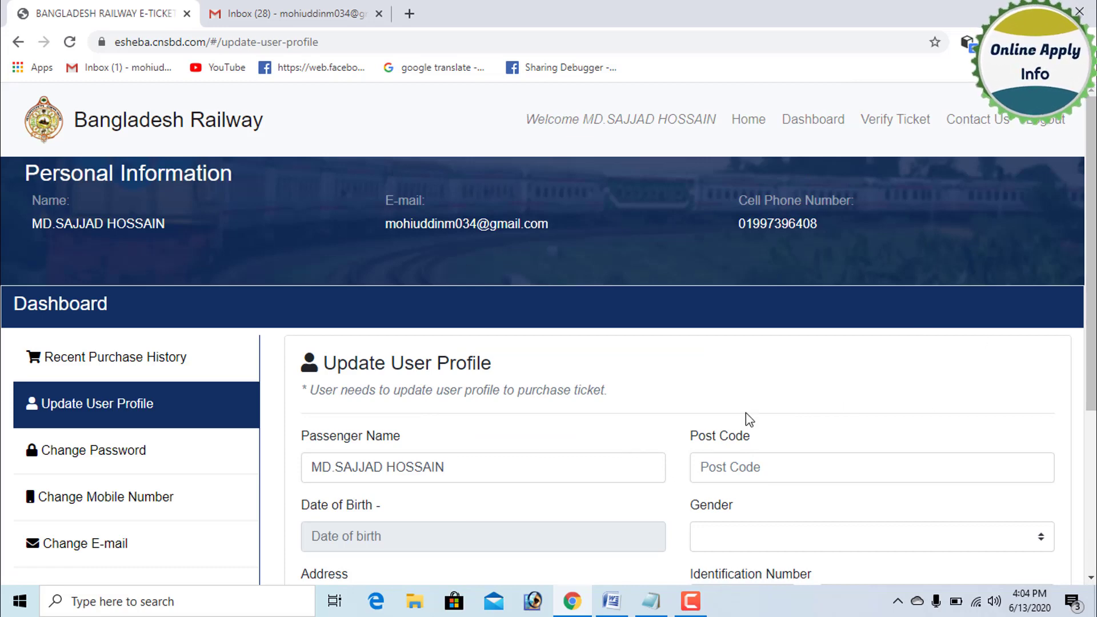
Scroll through the dashboard's Update User Profile form with the prefilled passenger name.
{"action": "scroll", "coordinate": [803, 394], "scroll_direction": "down", "scroll_amount": 2}
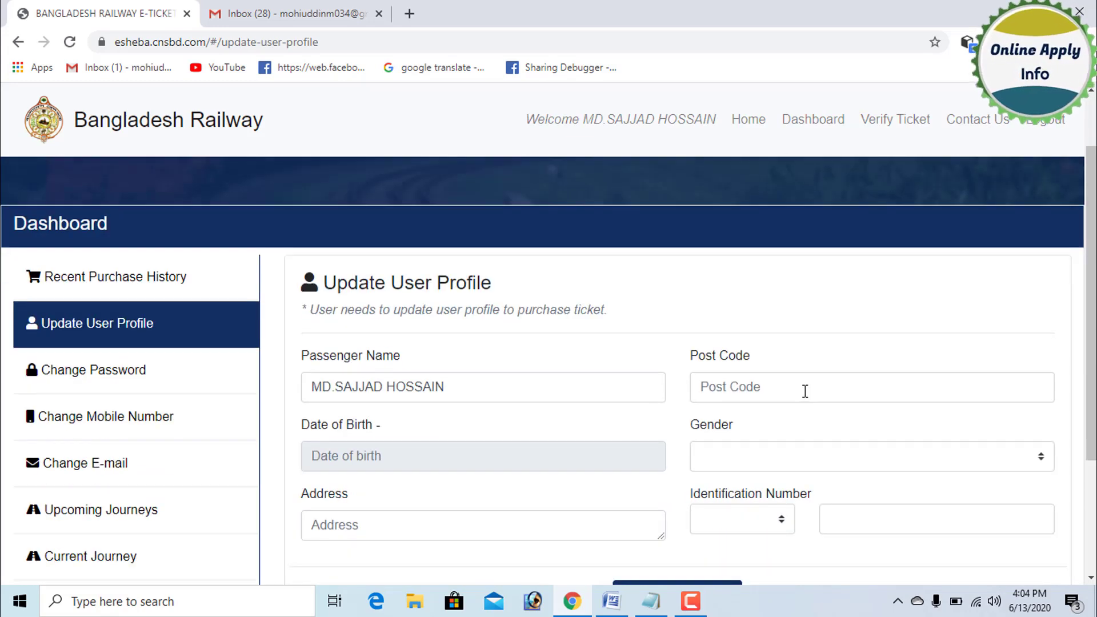
{"action": "scroll", "coordinate": [804, 391], "scroll_direction": "down", "scroll_amount": 2}
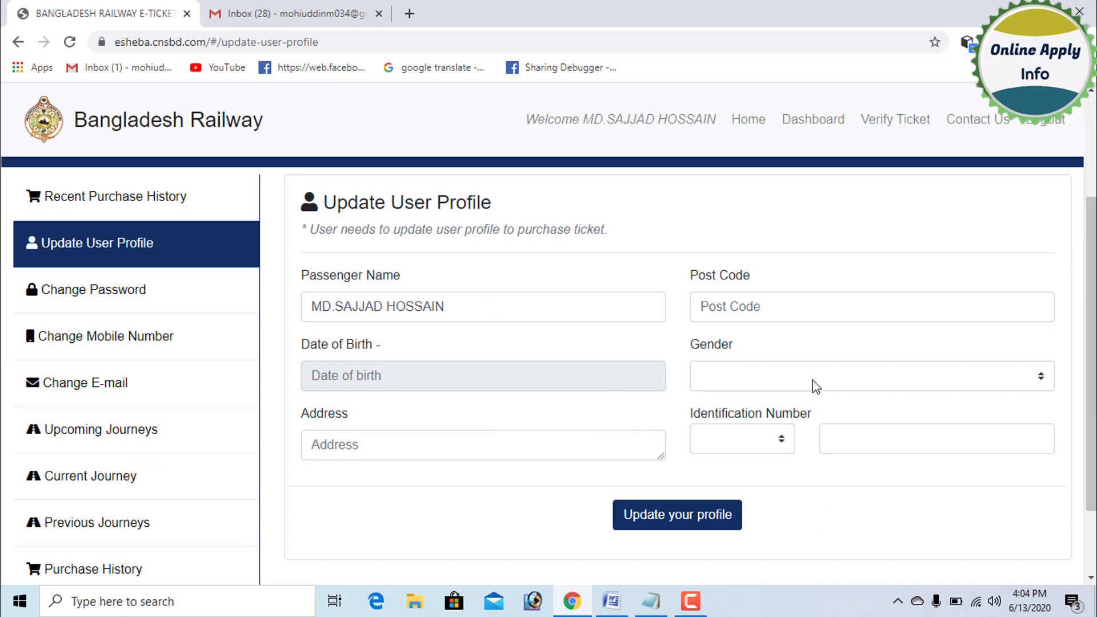
{"action": "scroll", "coordinate": [517, 394], "scroll_direction": "up", "scroll_amount": 2}
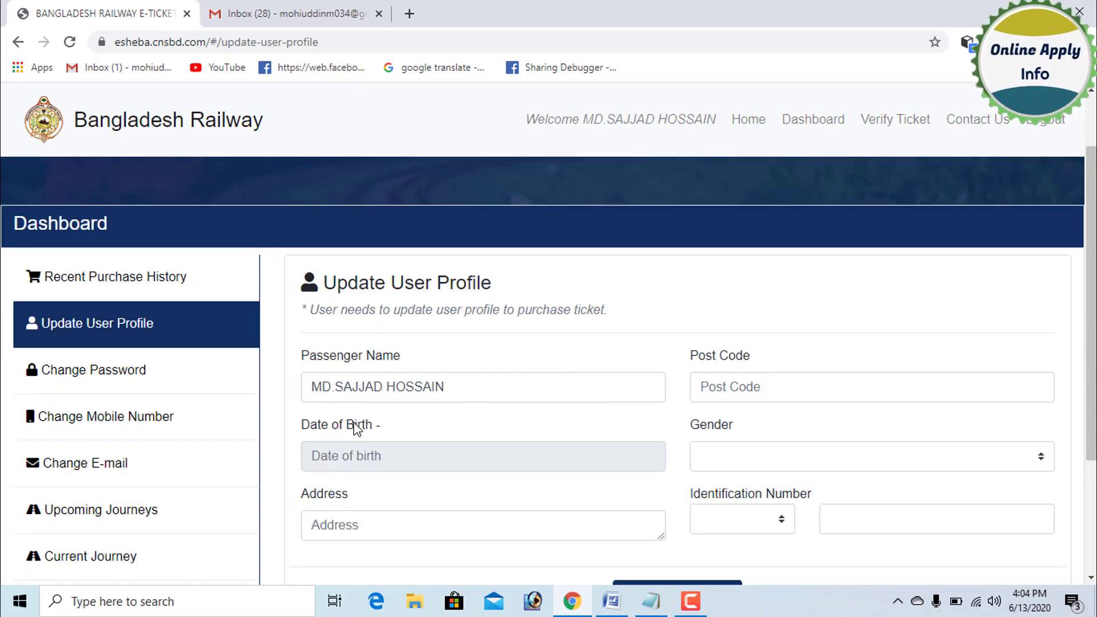
{"action": "scroll", "coordinate": [360, 434], "scroll_direction": "down", "scroll_amount": 2}
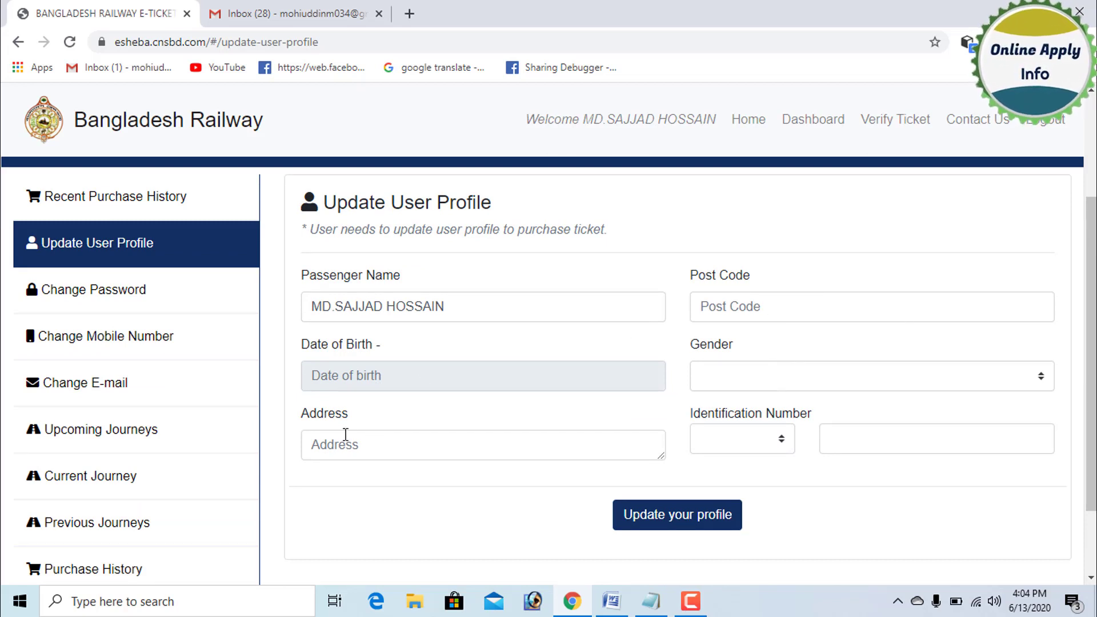
Fill in the post code and the address in the profile form.
{"action": "left_click", "coordinate": [745, 370]}
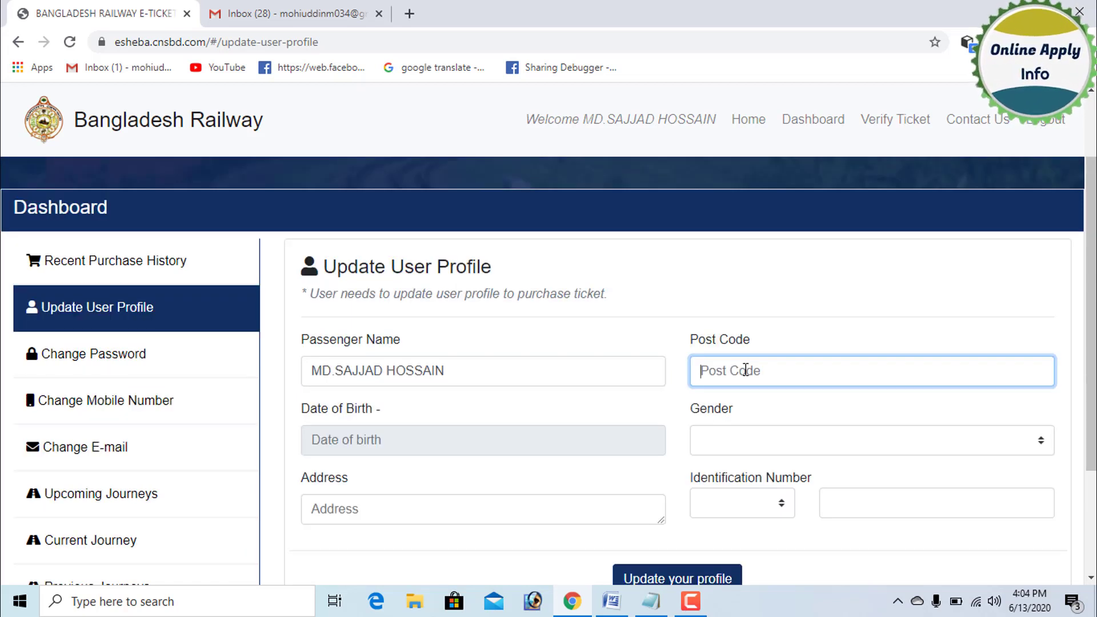
{"action": "type", "text": "3300"}
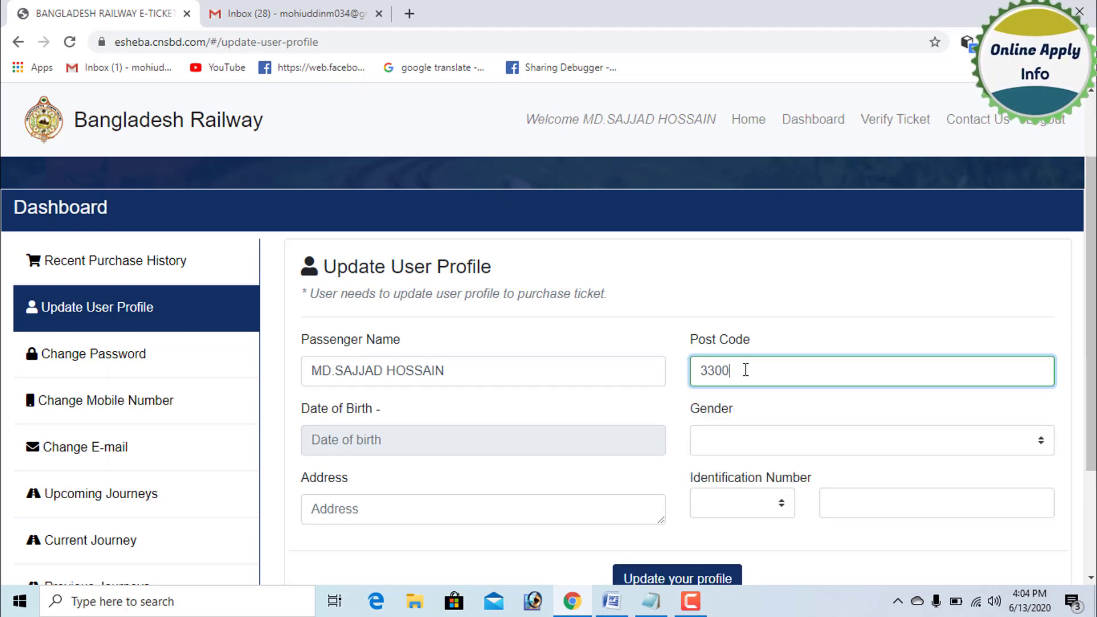
{"action": "left_click", "coordinate": [526, 438]}
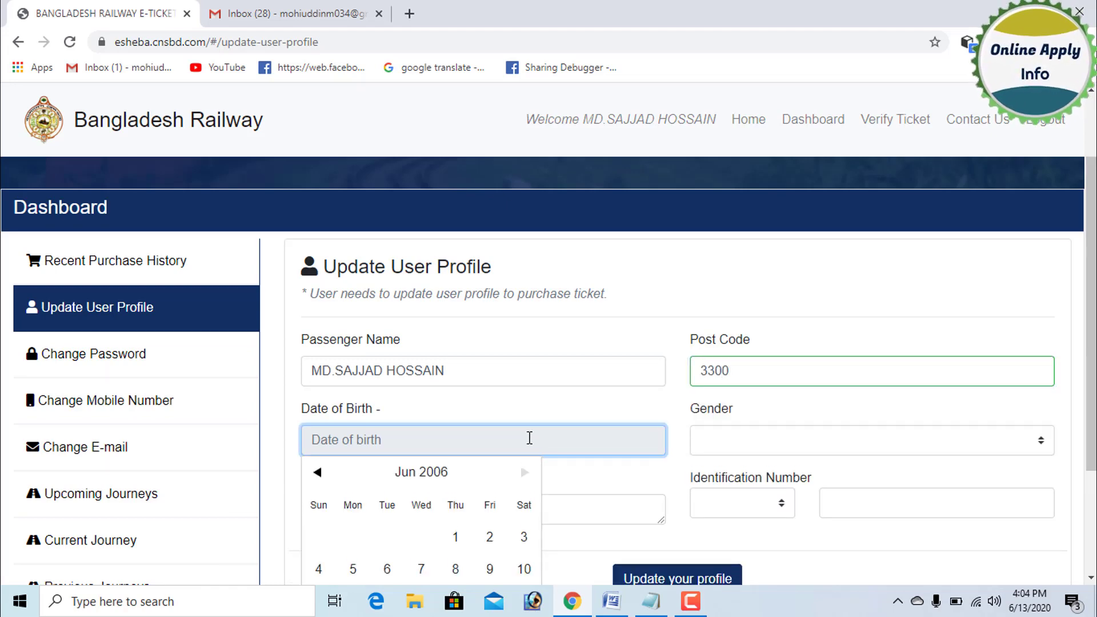
{"action": "scroll", "coordinate": [526, 436], "scroll_direction": "down", "scroll_amount": 1}
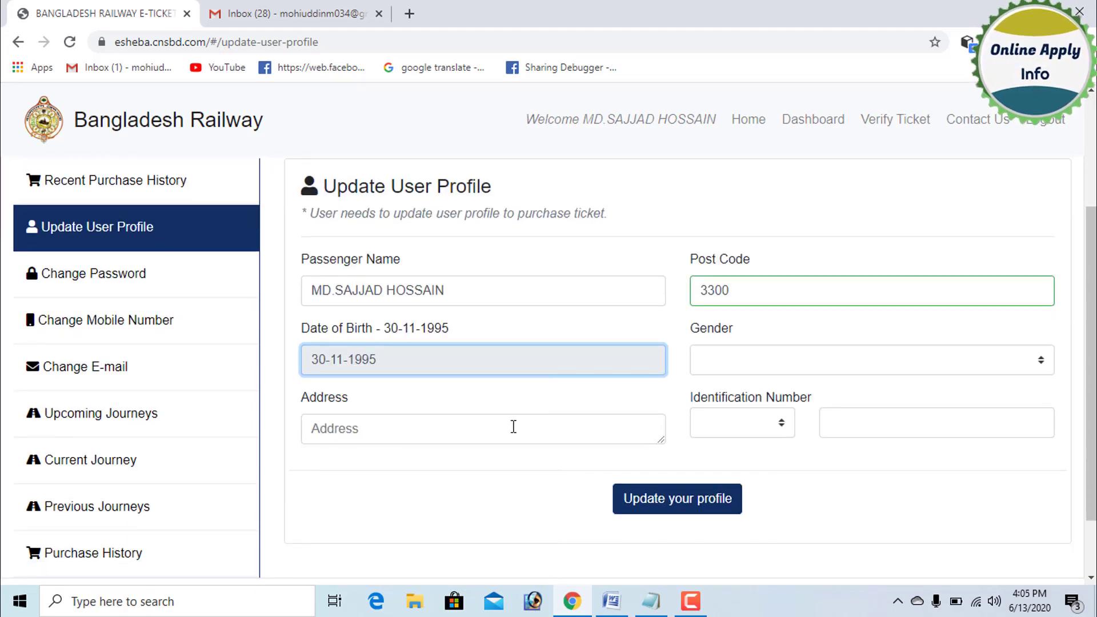
{"action": "left_click", "coordinate": [511, 426]}
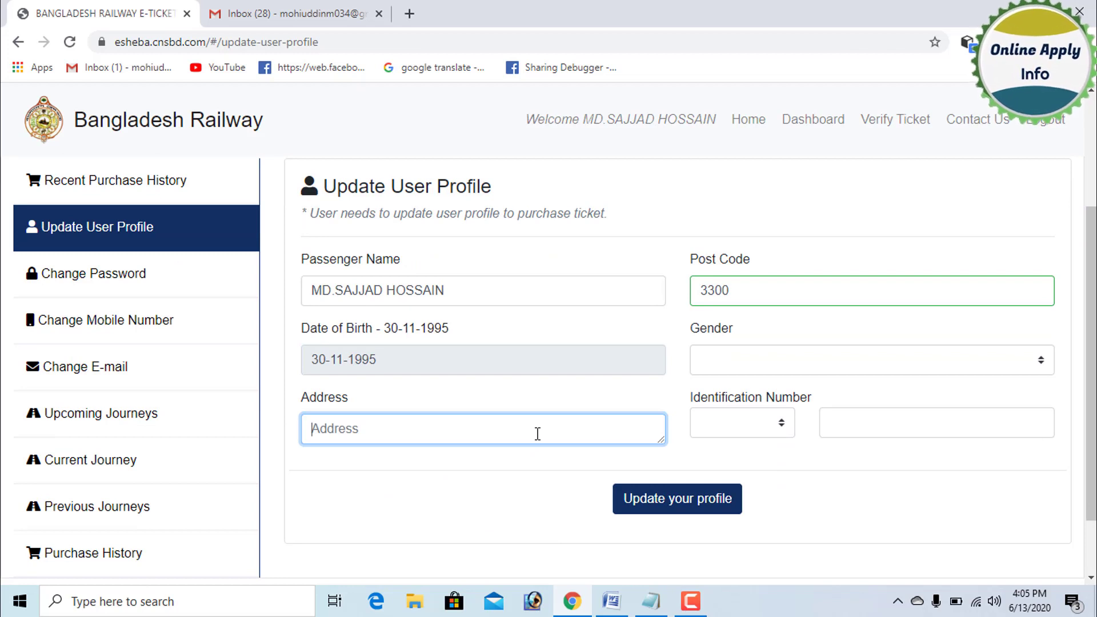
{"action": "type", "text": "habiganj"}
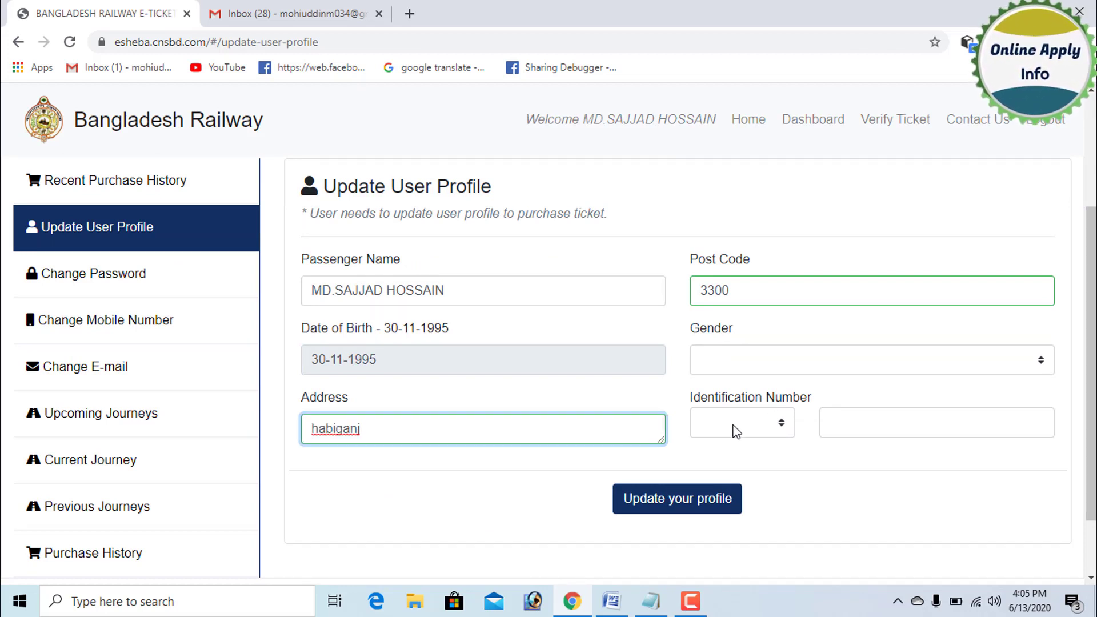
Choose National ID No. as the ID type and enter the national ID number.
{"action": "left_click", "coordinate": [771, 423]}
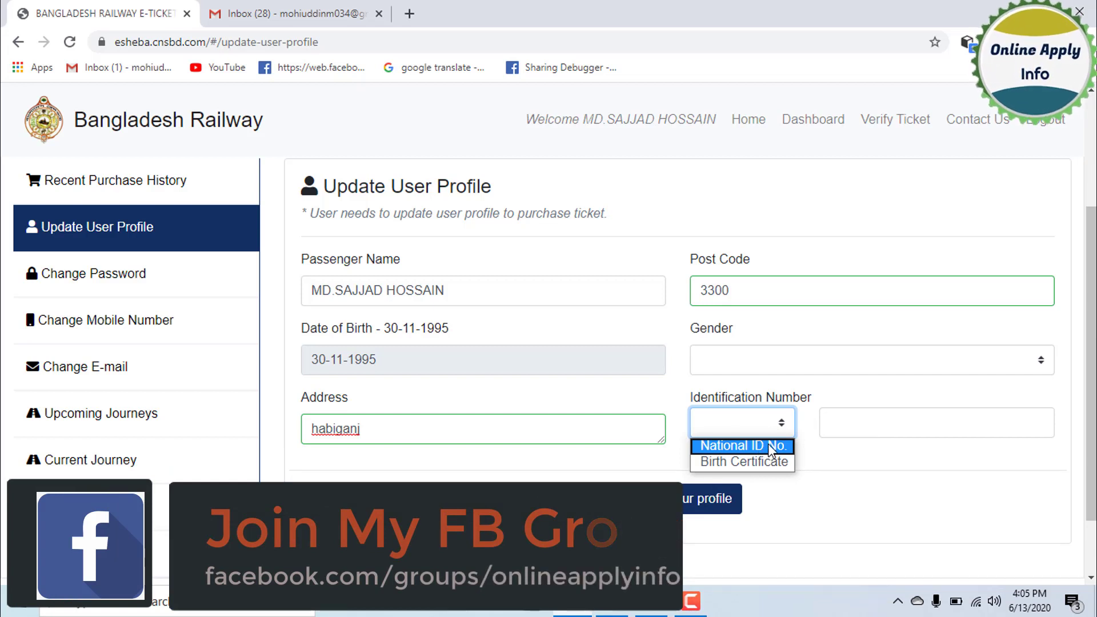
{"action": "left_click", "coordinate": [771, 446]}
{"action": "left_click", "coordinate": [875, 415]}
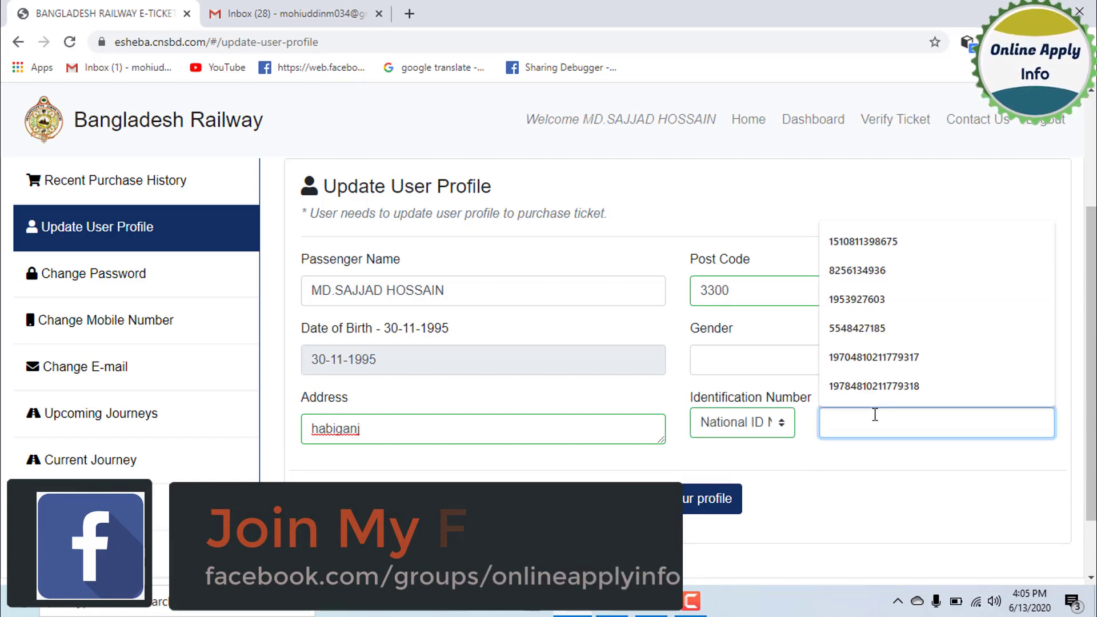
{"action": "key", "text": "ctrl+v"}
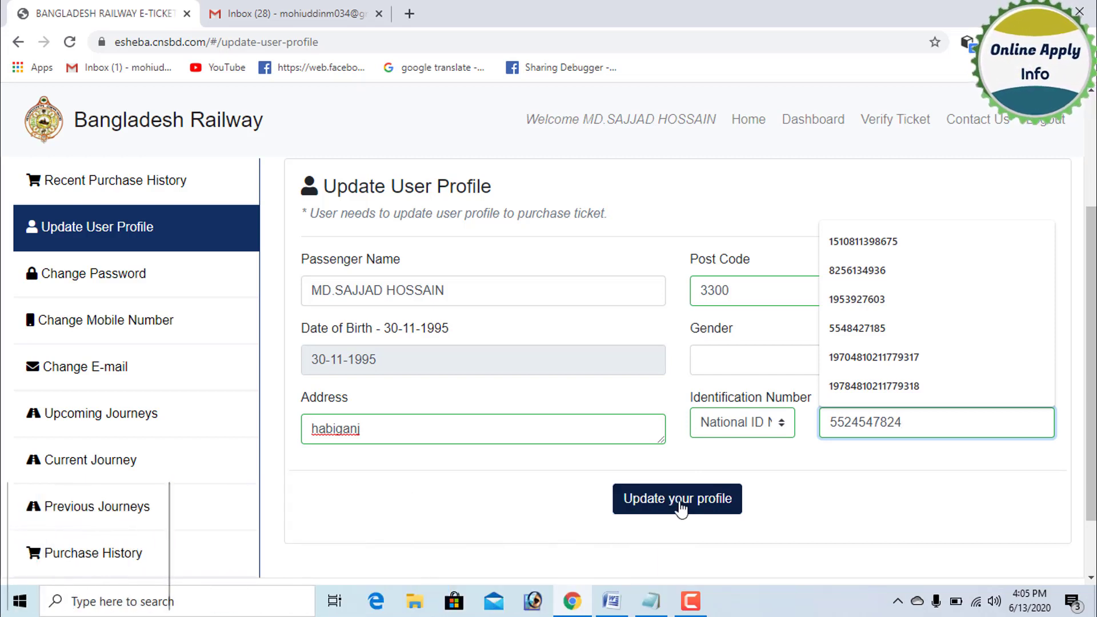
{"action": "left_click", "coordinate": [734, 360]}
Set Gender to Male and save the profile, checking the updated Personal Information.
{"action": "left_click", "coordinate": [734, 367]}
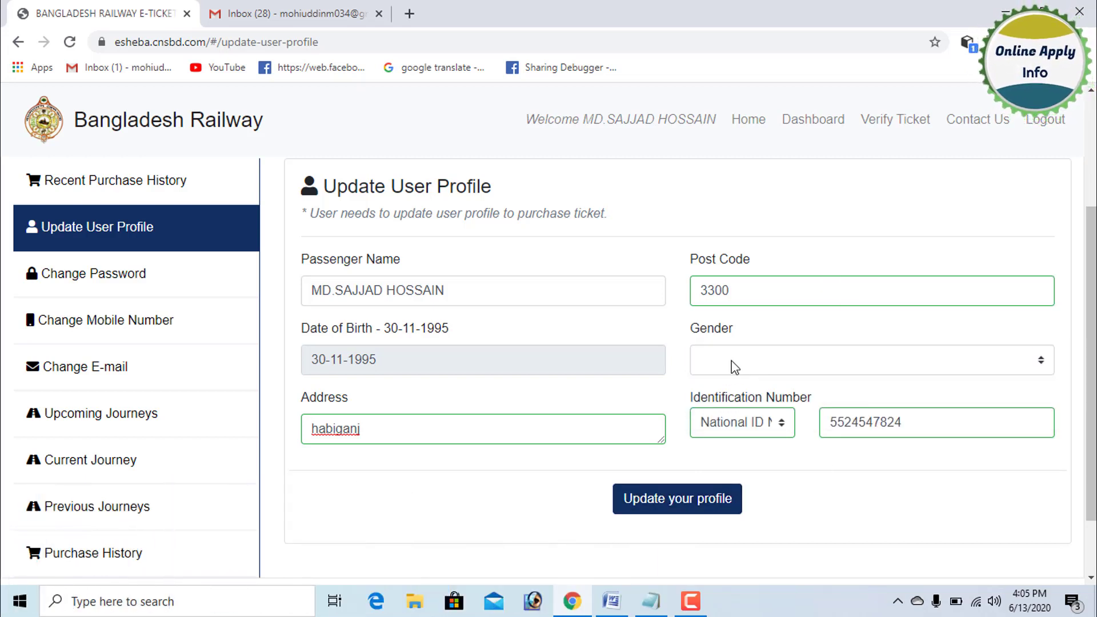
{"action": "left_click", "coordinate": [771, 370]}
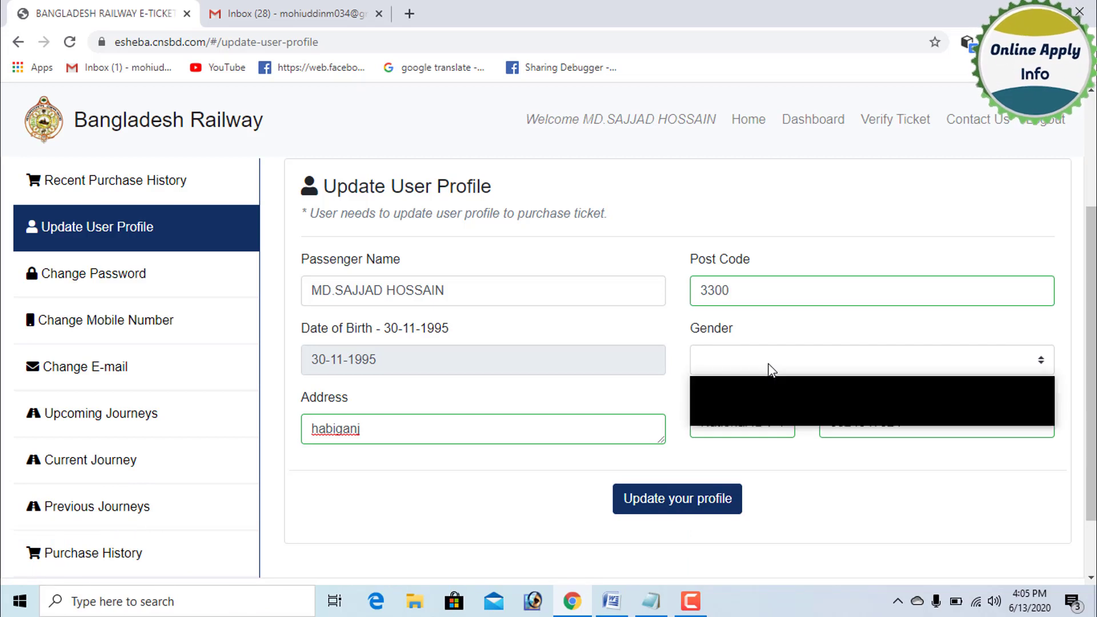
{"action": "left_click", "coordinate": [792, 402]}
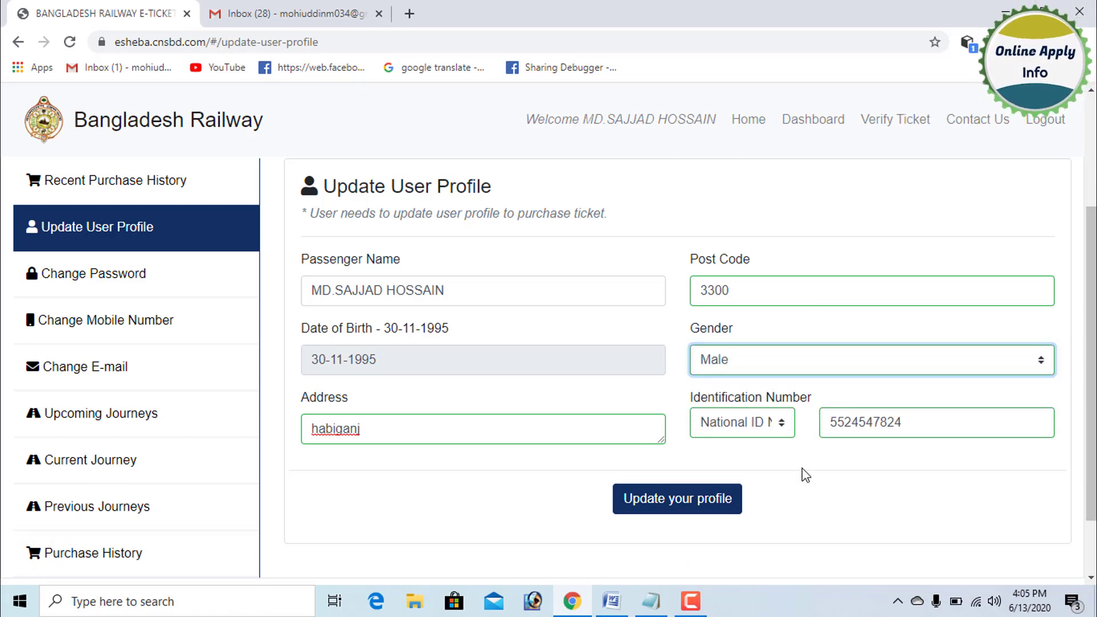
{"action": "left_click", "coordinate": [679, 503]}
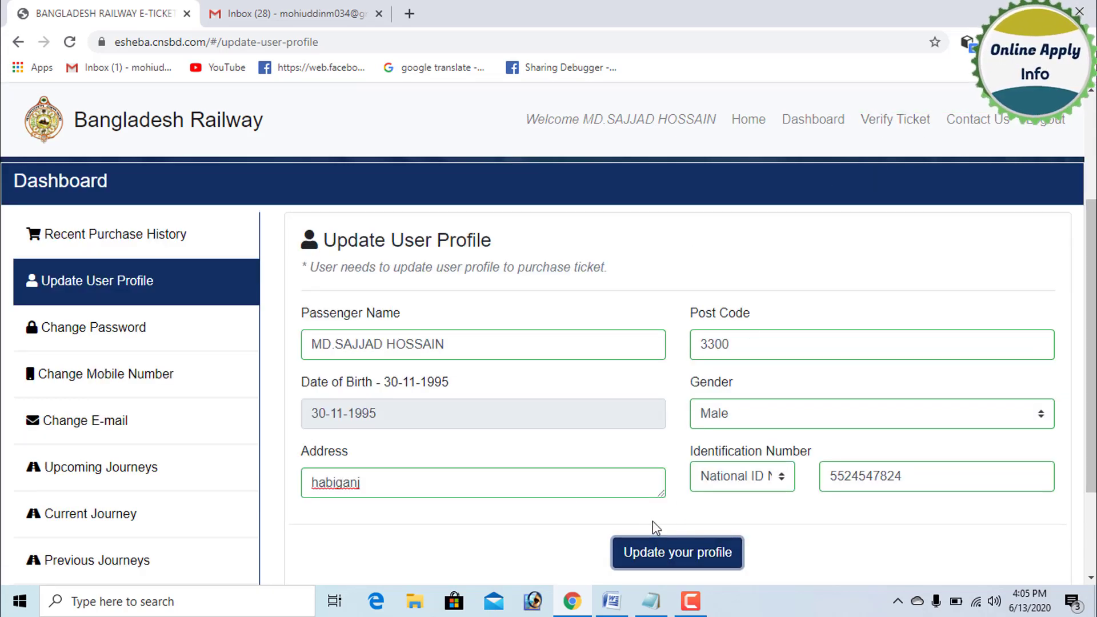
{"action": "scroll", "coordinate": [496, 402], "scroll_direction": "up", "scroll_amount": 3}
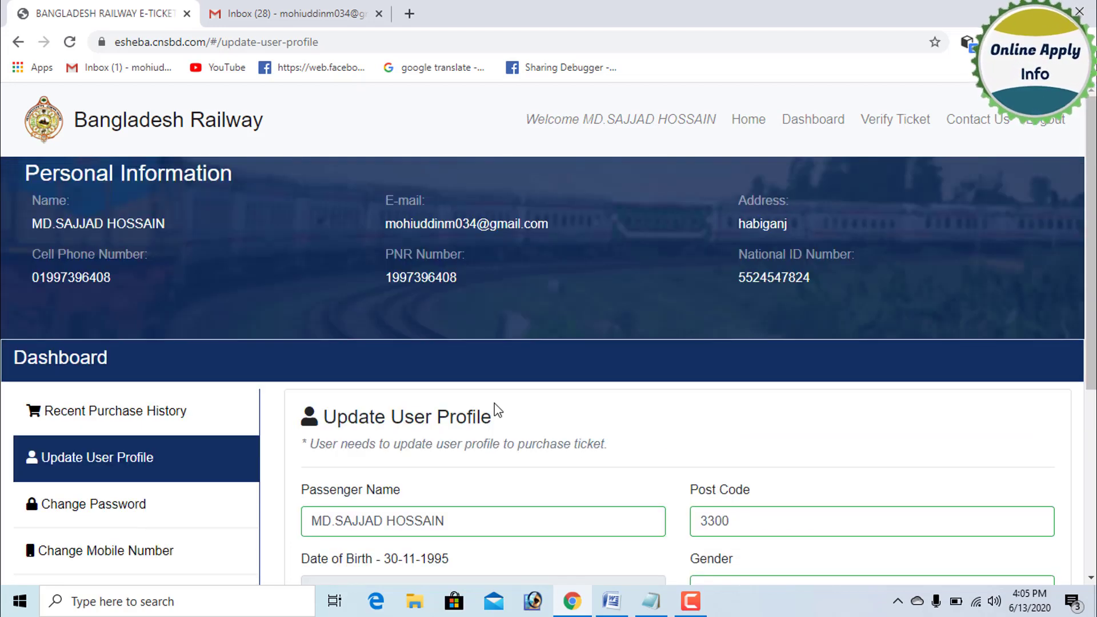
{"action": "scroll", "coordinate": [736, 320], "scroll_direction": "down", "scroll_amount": 4}
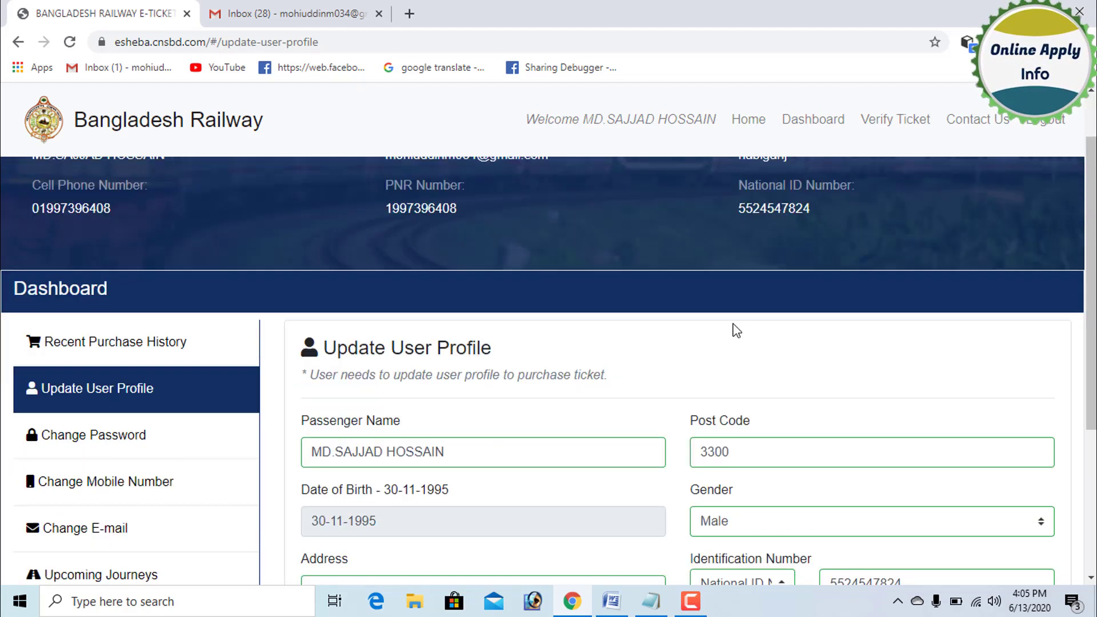
{"action": "scroll", "coordinate": [680, 343], "scroll_direction": "up", "scroll_amount": 4}
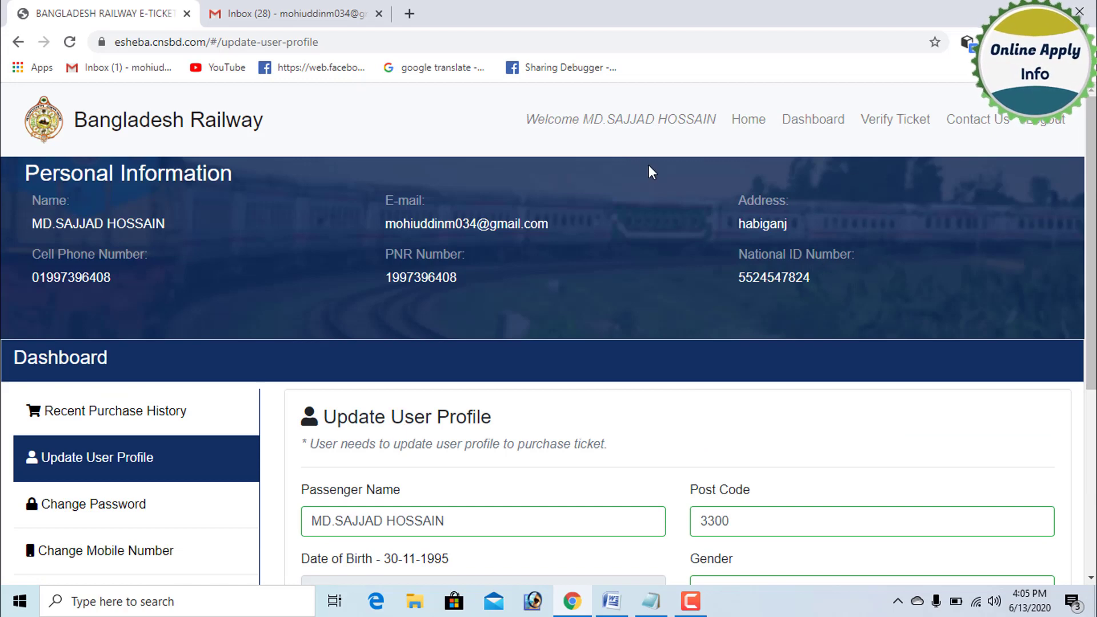
On the Home search page, set FROM to DHAKA and TO to BHAIRAB_BAZAR.
{"action": "left_click", "coordinate": [749, 123]}
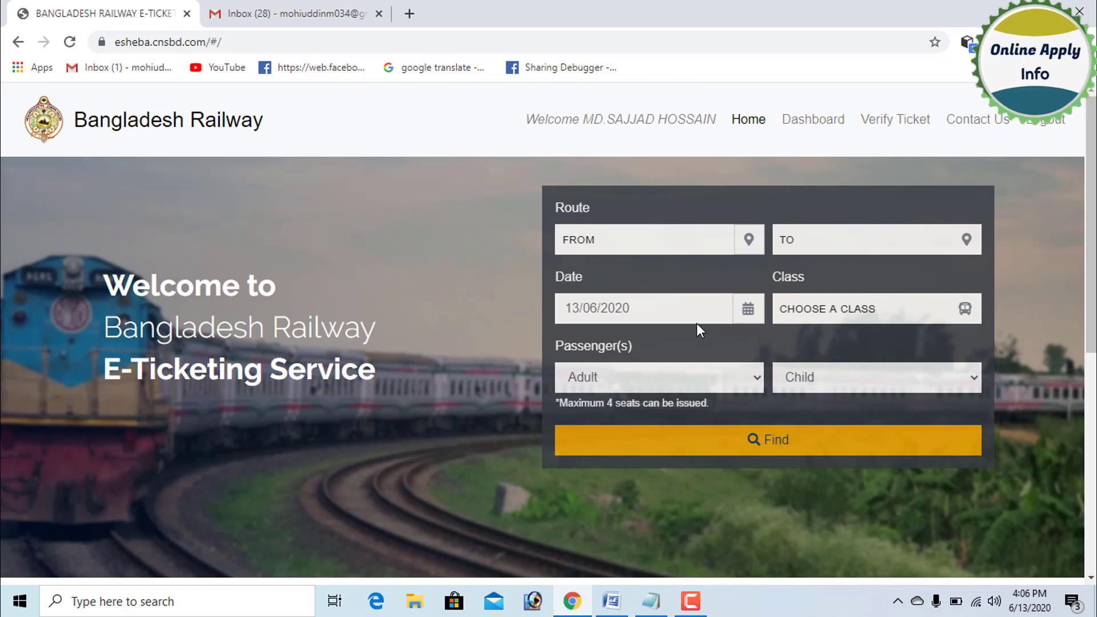
{"action": "left_click", "coordinate": [657, 240]}
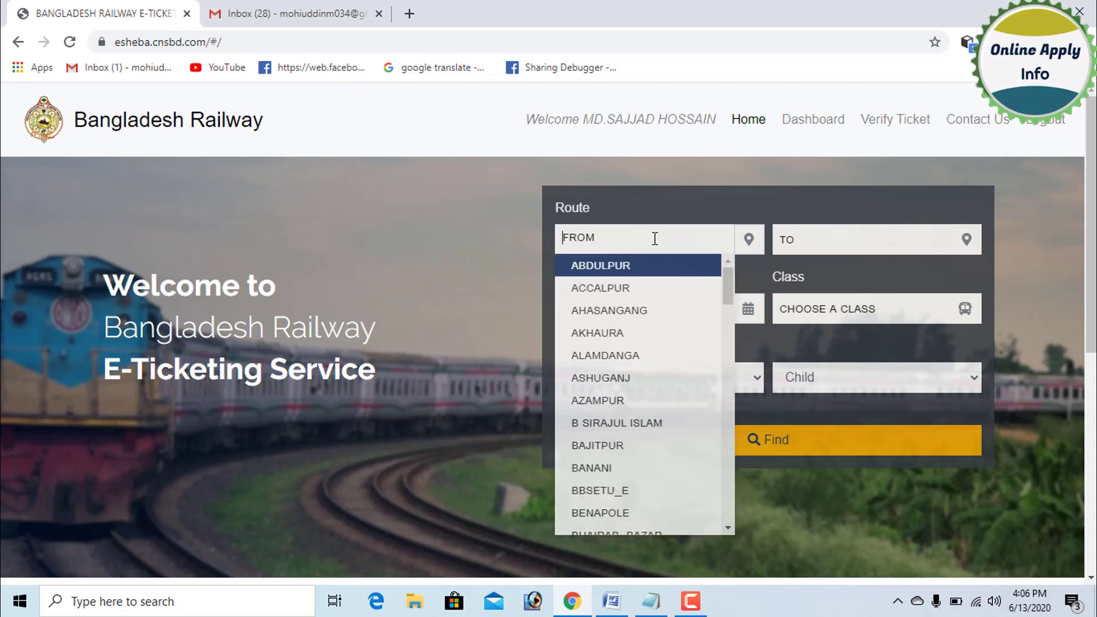
{"action": "type", "text": "dh"}
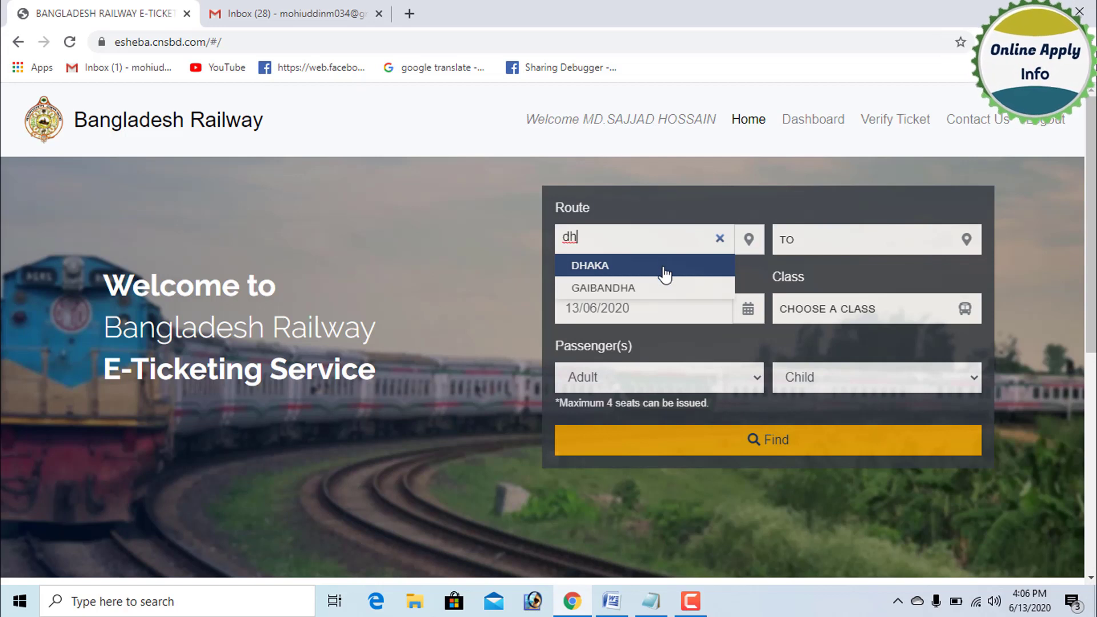
{"action": "left_click", "coordinate": [658, 268]}
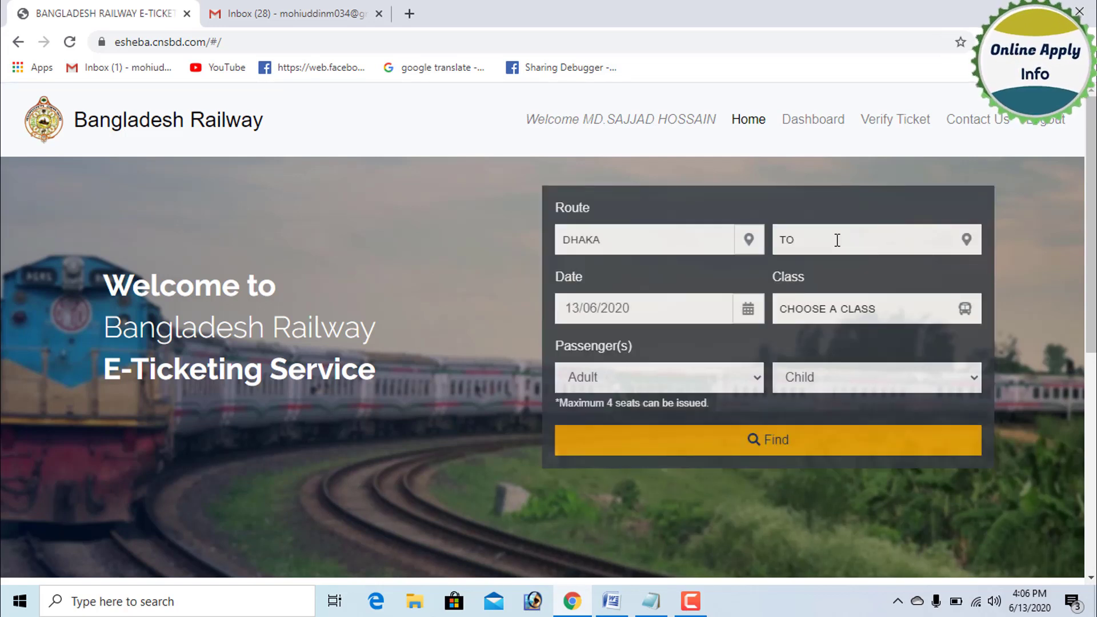
{"action": "left_click", "coordinate": [837, 239]}
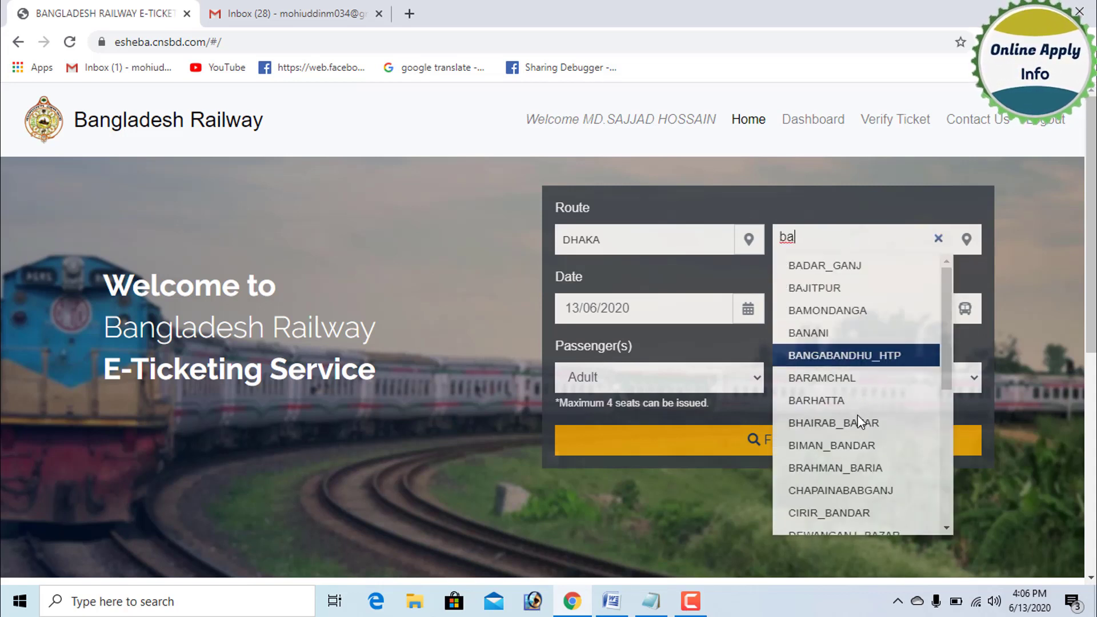
{"action": "left_click", "coordinate": [845, 422]}
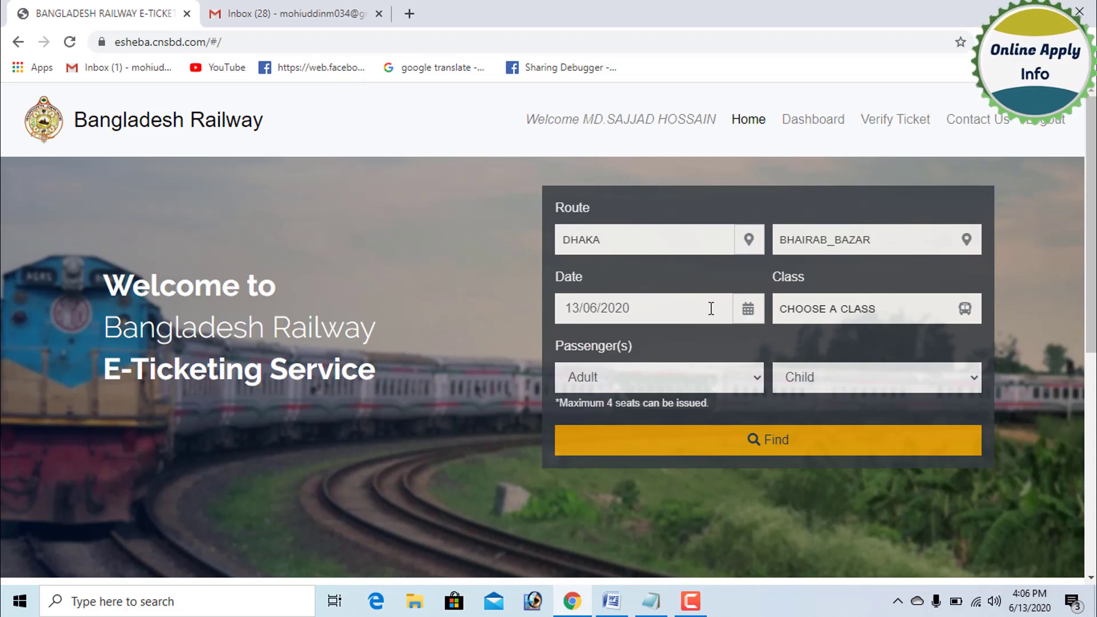
Pick 17/06/2020, SHOVAN class, 1 adult and no children.
{"action": "left_click", "coordinate": [752, 313]}
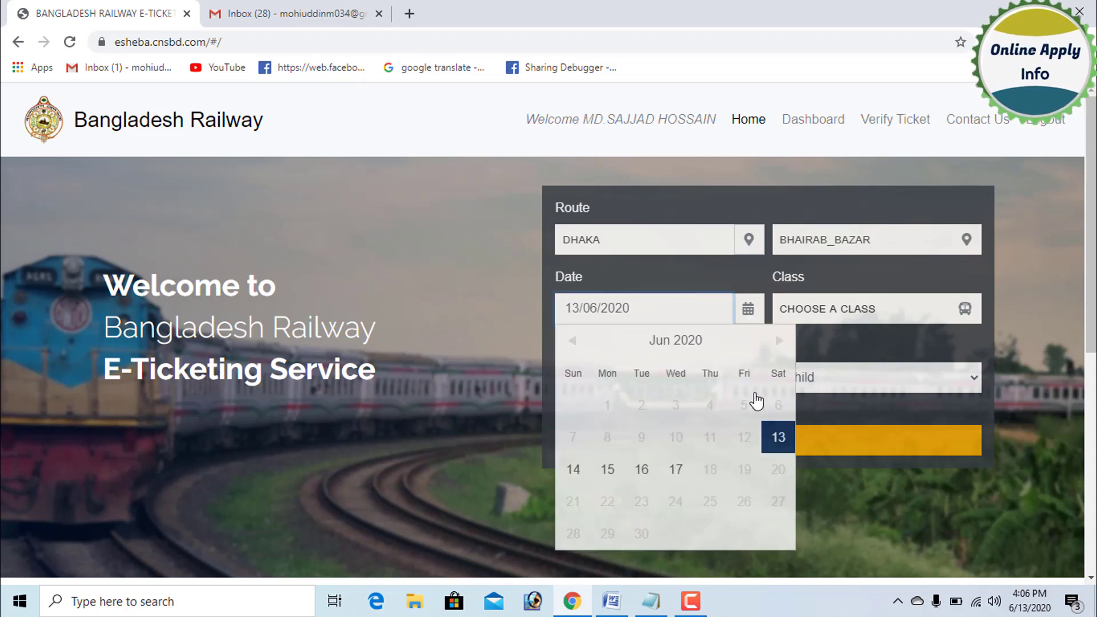
{"action": "left_click", "coordinate": [678, 471]}
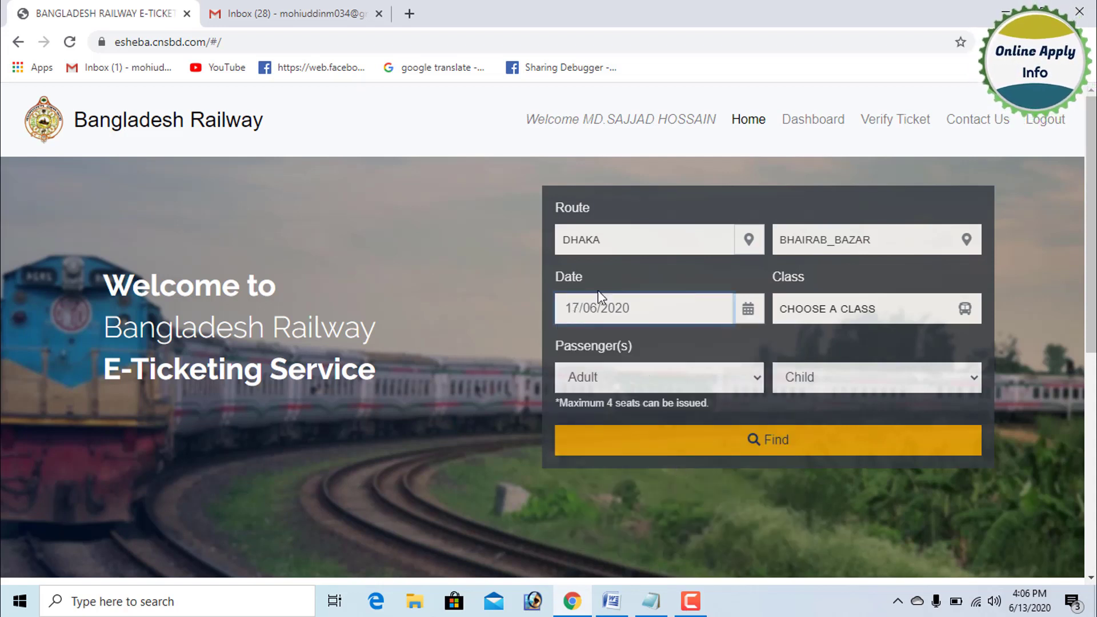
{"action": "left_click", "coordinate": [817, 315]}
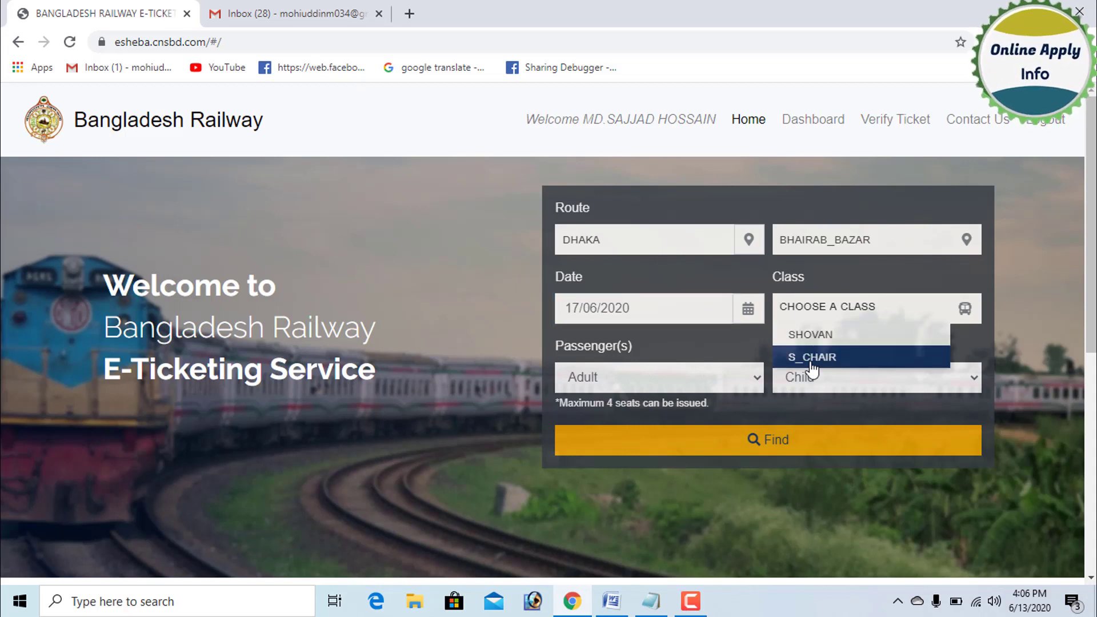
{"action": "left_click", "coordinate": [827, 337]}
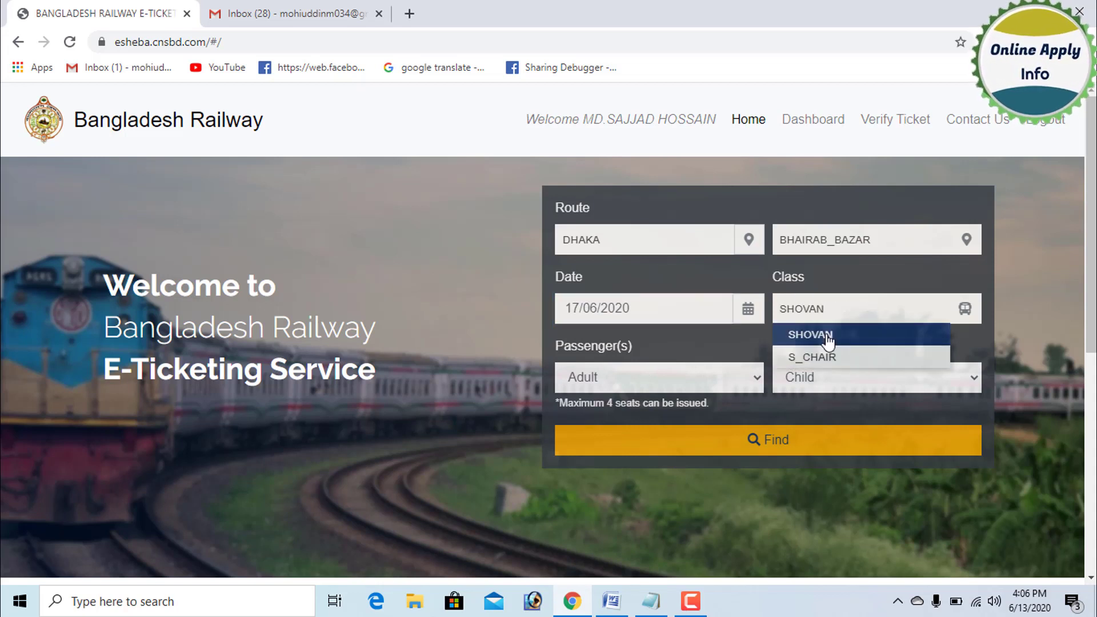
{"action": "left_click", "coordinate": [684, 381]}
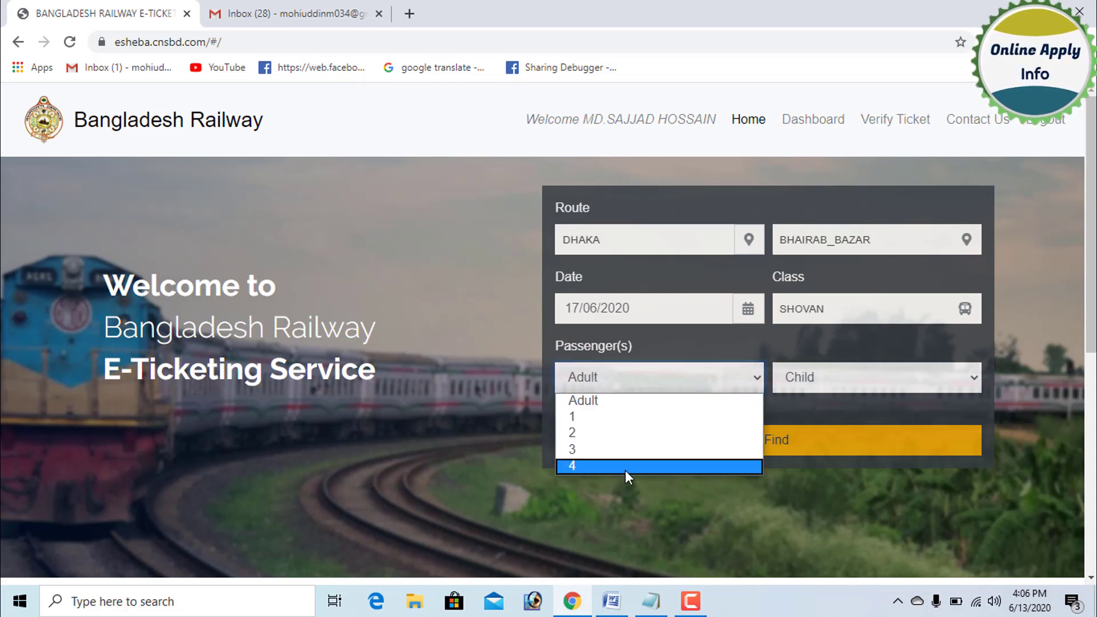
{"action": "left_click", "coordinate": [620, 421]}
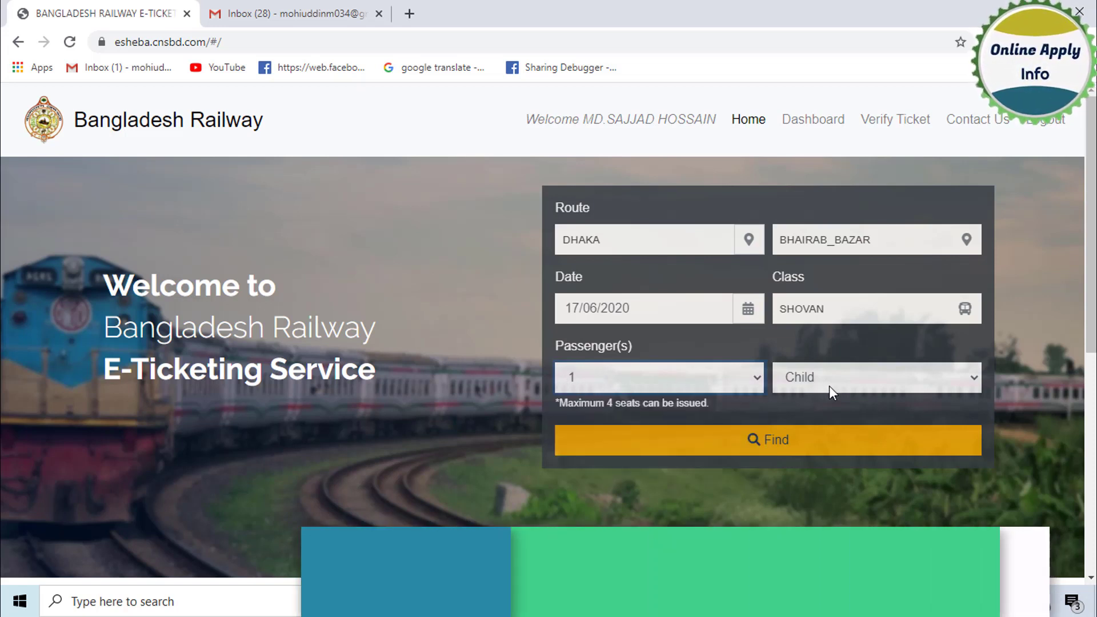
{"action": "left_click", "coordinate": [831, 382]}
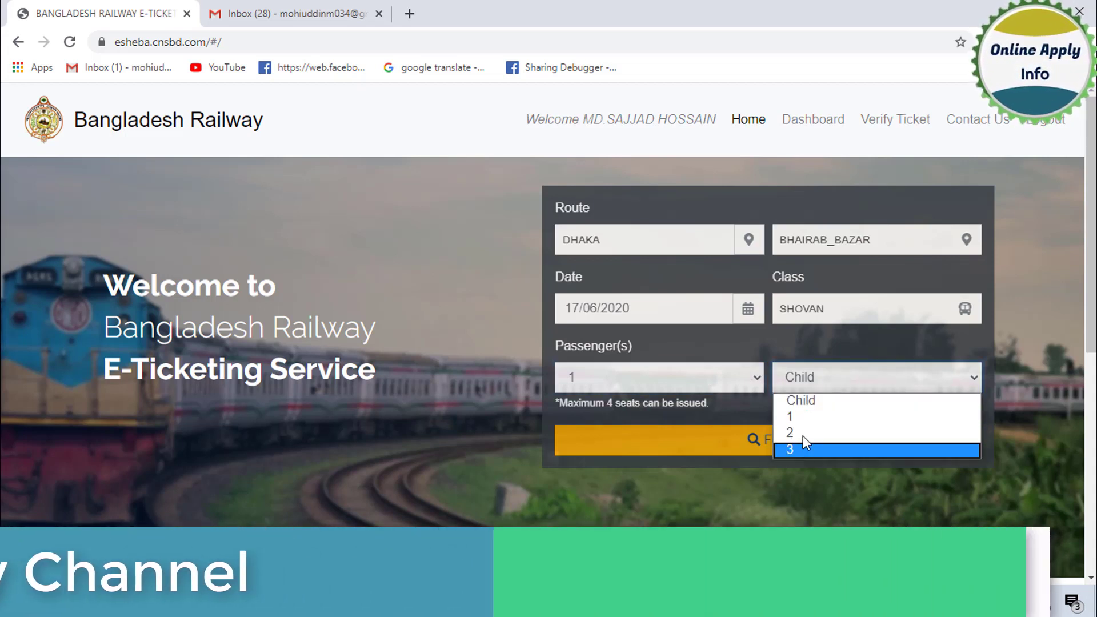
{"action": "left_click", "coordinate": [793, 348]}
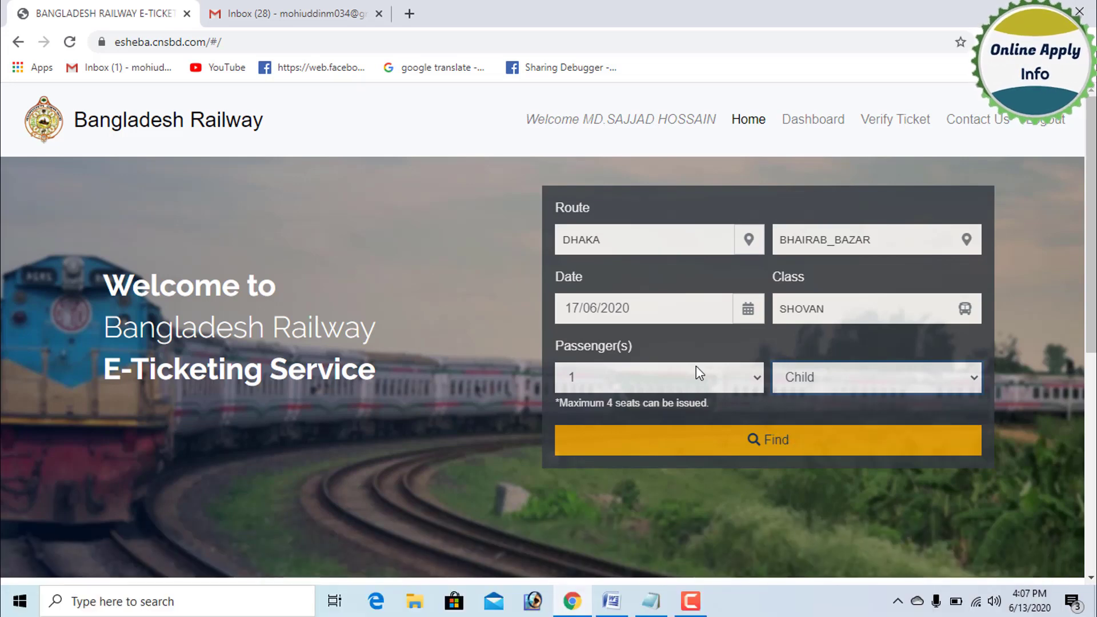
Find trains, open KISHOREGANJ EXPRESS (781) details and purchase its BDT 125.00 ticket.
{"action": "left_click", "coordinate": [776, 440]}
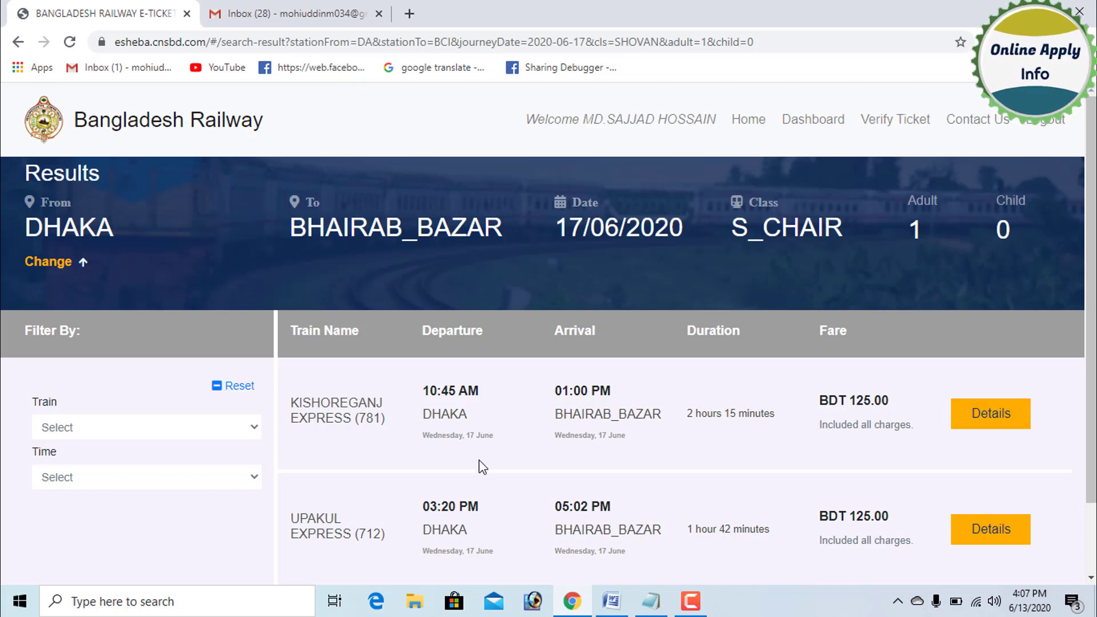
{"action": "left_click", "coordinate": [987, 421]}
{"action": "scroll", "coordinate": [776, 415], "scroll_direction": "down", "scroll_amount": 3}
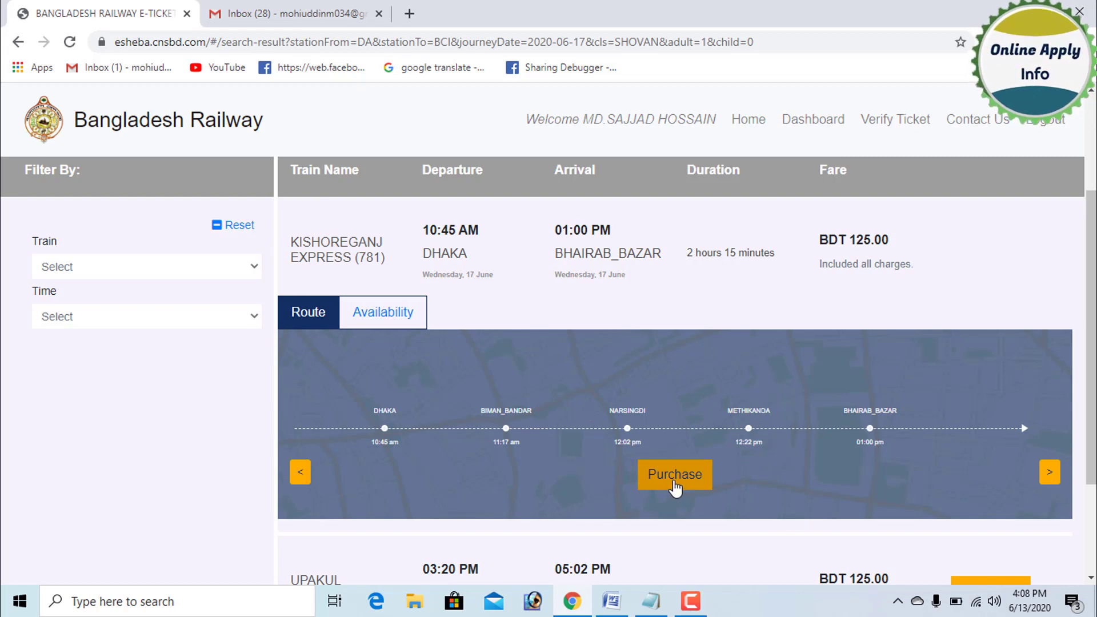
{"action": "left_click", "coordinate": [675, 483]}
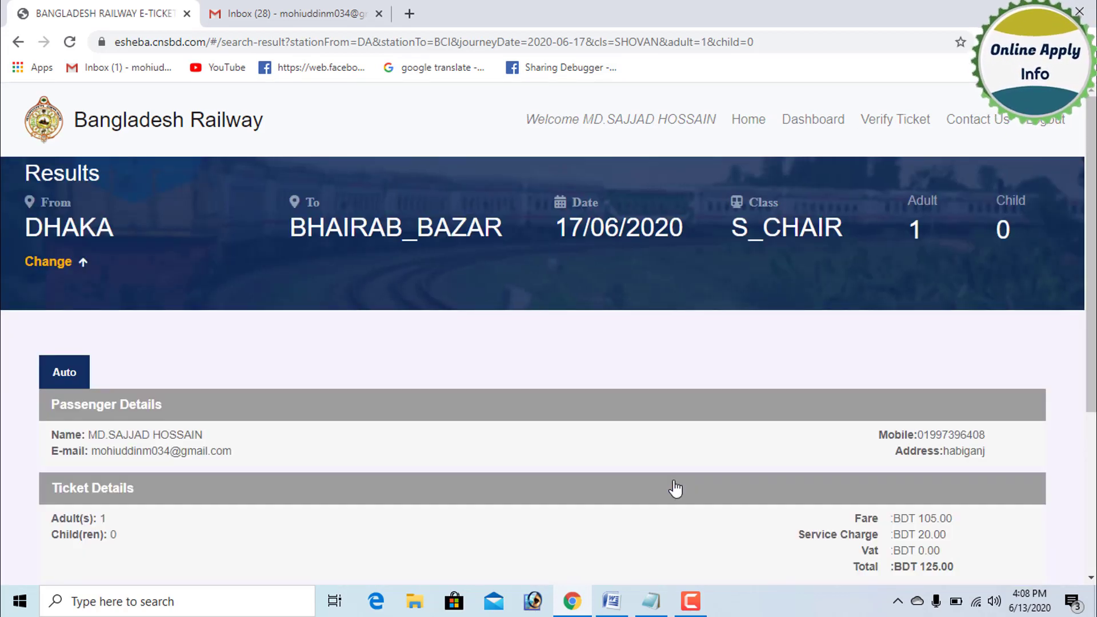
{"action": "scroll", "coordinate": [668, 434], "scroll_direction": "down", "scroll_amount": 1}
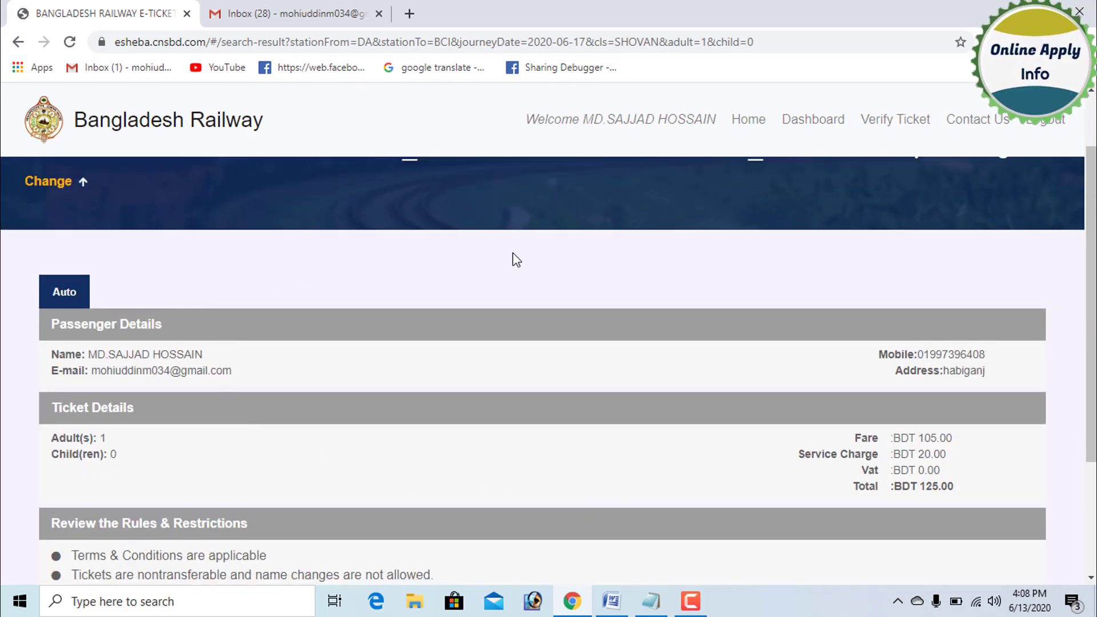
{"action": "scroll", "coordinate": [688, 371], "scroll_direction": "down", "scroll_amount": 1}
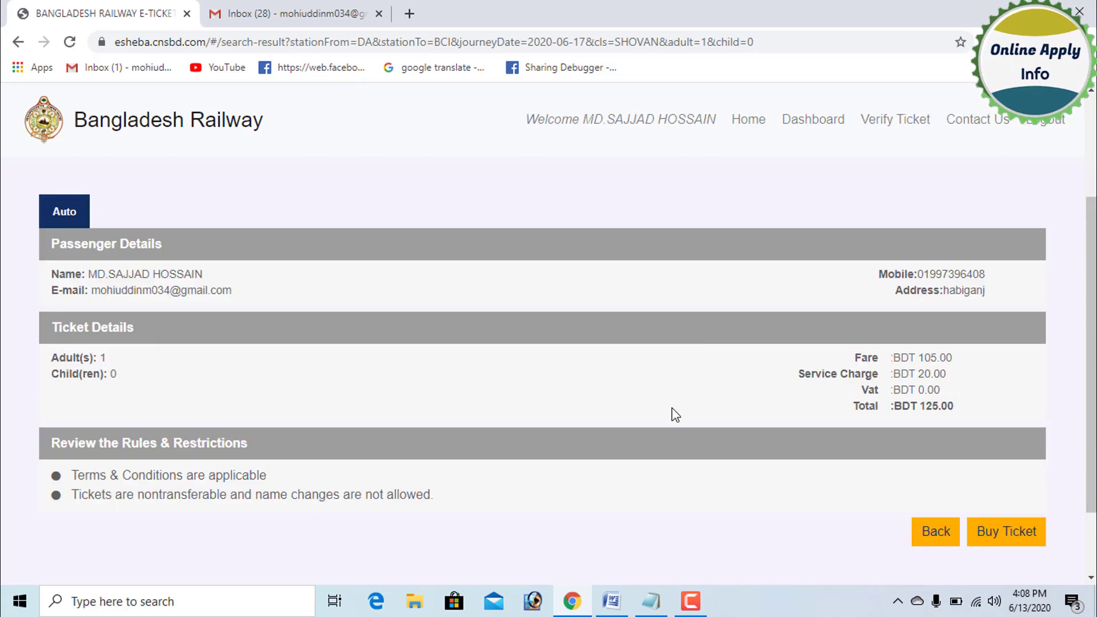
{"action": "scroll", "coordinate": [670, 407], "scroll_direction": "up", "scroll_amount": 1}
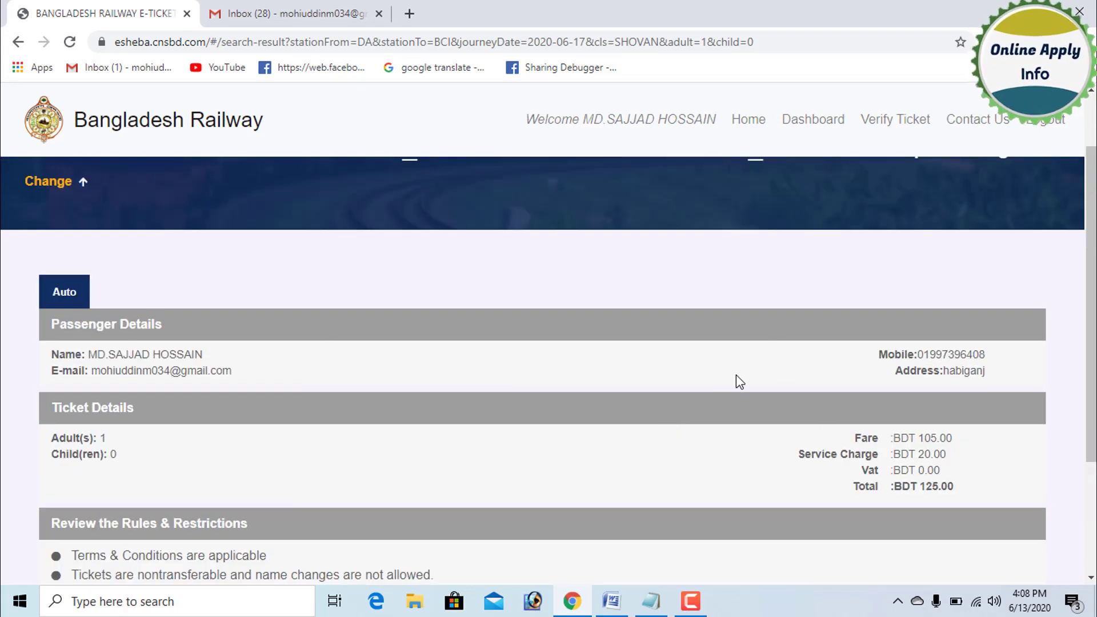
{"action": "scroll", "coordinate": [788, 374], "scroll_direction": "up", "scroll_amount": 1}
{"action": "scroll", "coordinate": [931, 251], "scroll_direction": "down", "scroll_amount": 3}
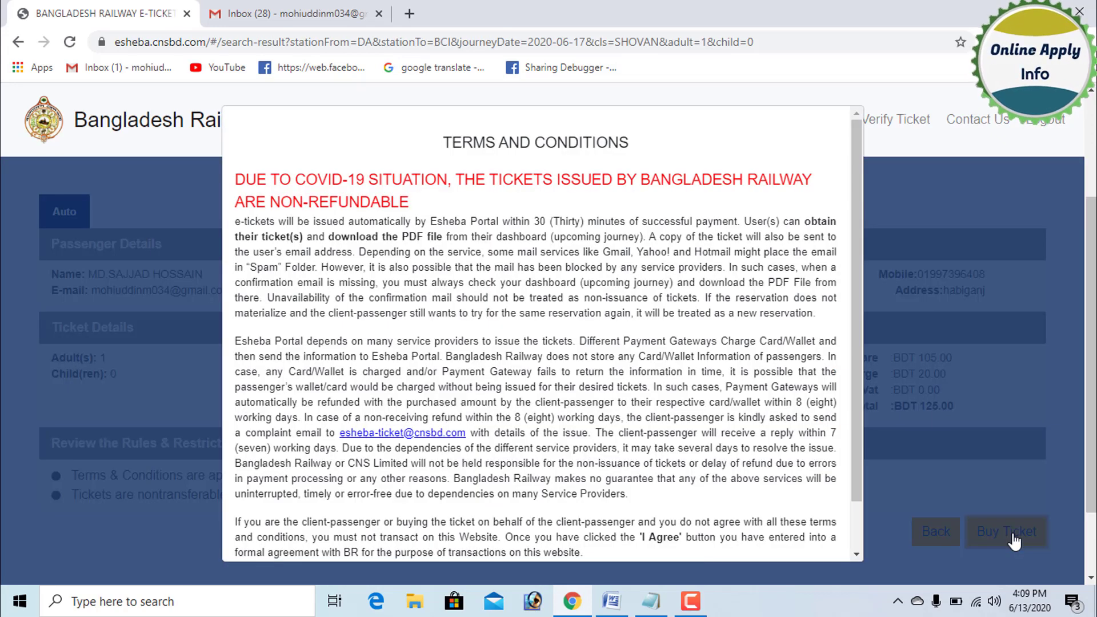
Buy the ticket and agree to the Terms and Conditions.
{"action": "left_click", "coordinate": [1014, 541]}
{"action": "scroll", "coordinate": [640, 337], "scroll_direction": "down", "scroll_amount": 2}
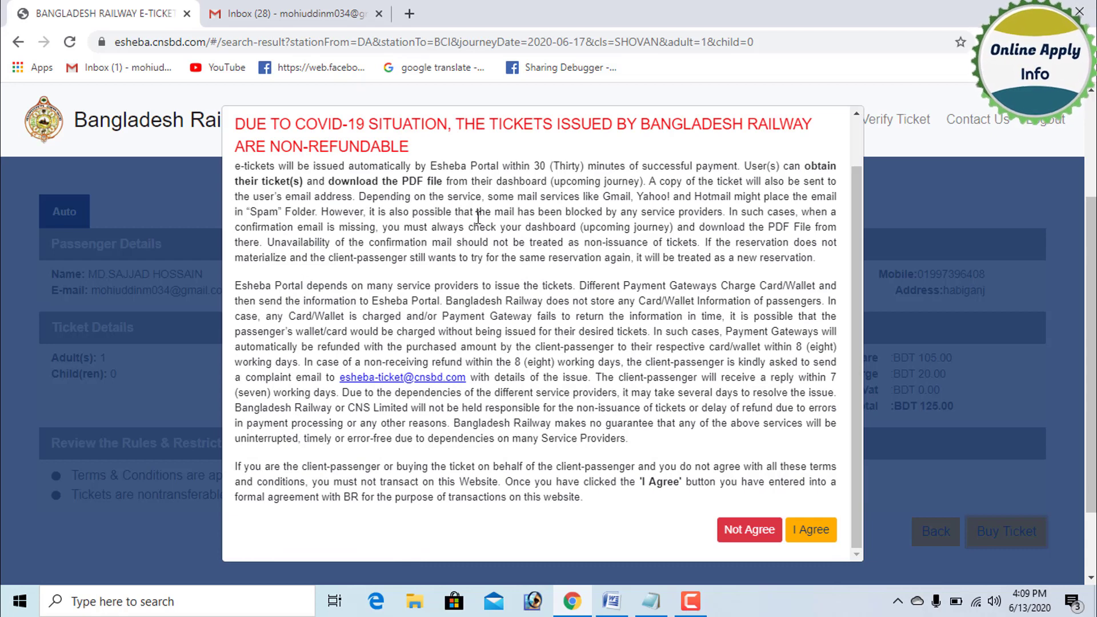
{"action": "left_click", "coordinate": [812, 531]}
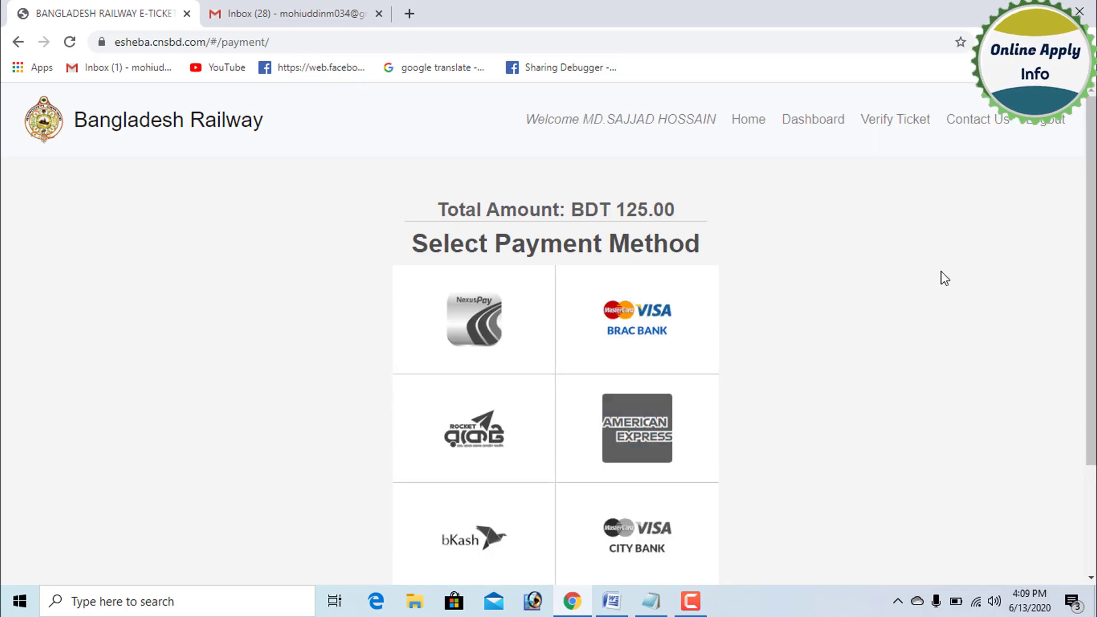
Select bKash on the Select Payment Method page to bring up the bKash Payment window.
{"action": "scroll", "coordinate": [959, 303], "scroll_direction": "down", "scroll_amount": 2}
{"action": "scroll", "coordinate": [959, 303], "scroll_direction": "up", "scroll_amount": 2}
{"action": "left_click", "coordinate": [464, 543]}
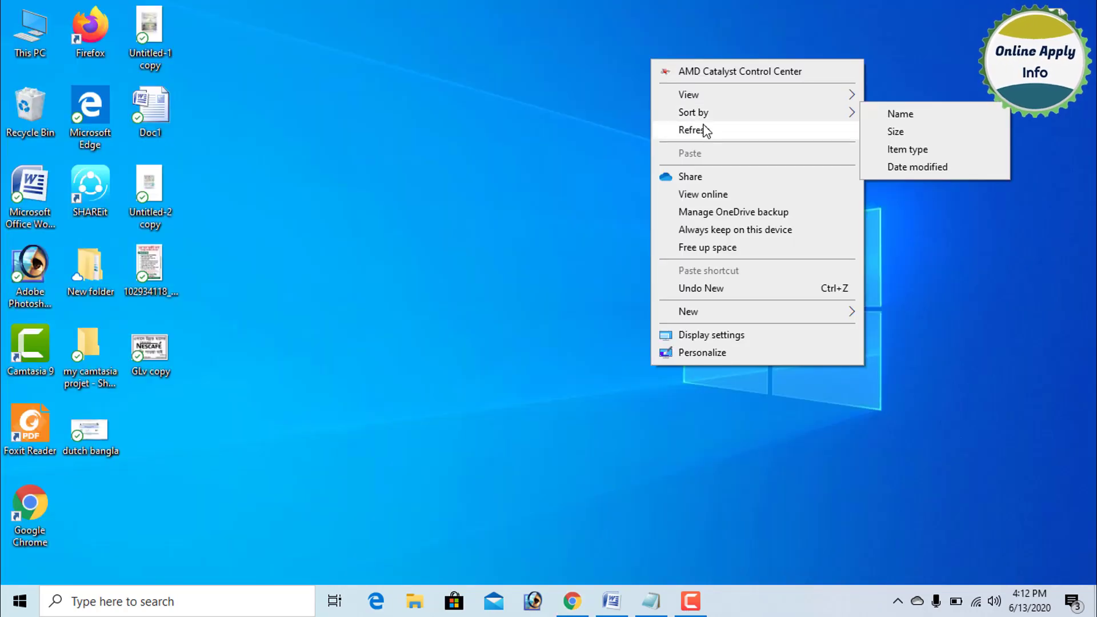
{"action": "left_click", "coordinate": [705, 131]}
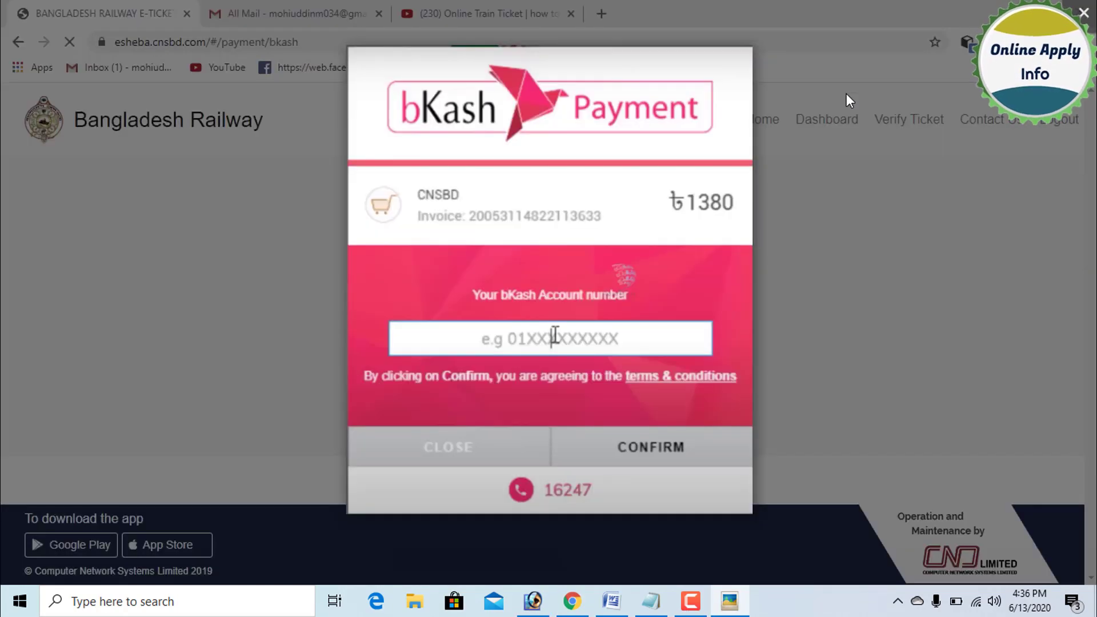